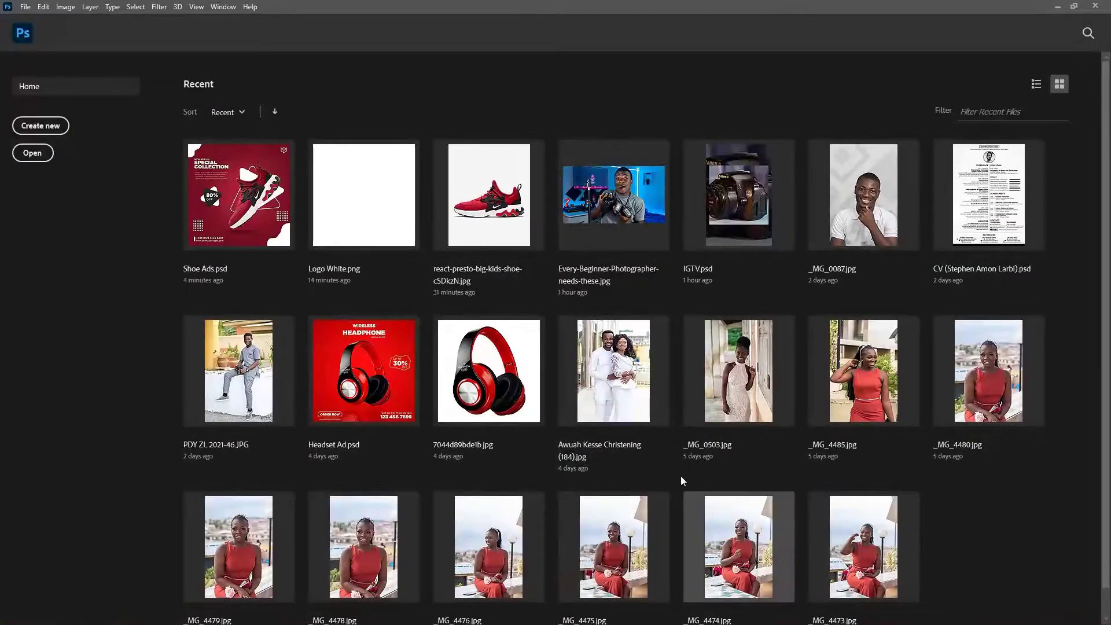
Create a 1920×1080 px, 72 ppi document from the Film & Video HDTV 1080p preset.
{"action": "left_click", "coordinate": [51, 126]}
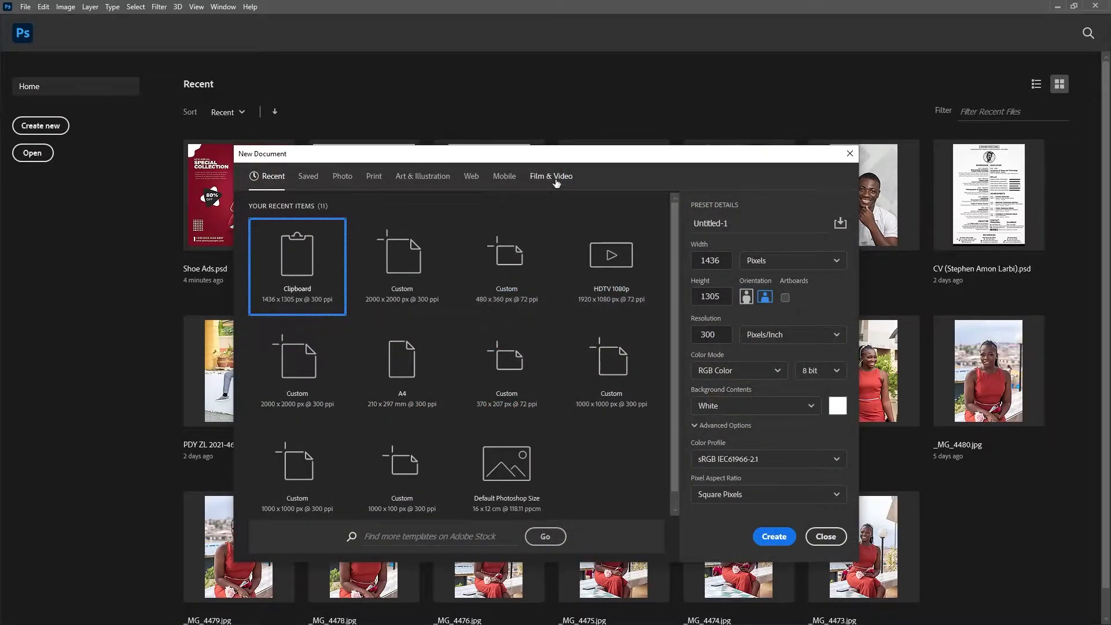
{"action": "left_click", "coordinate": [536, 179]}
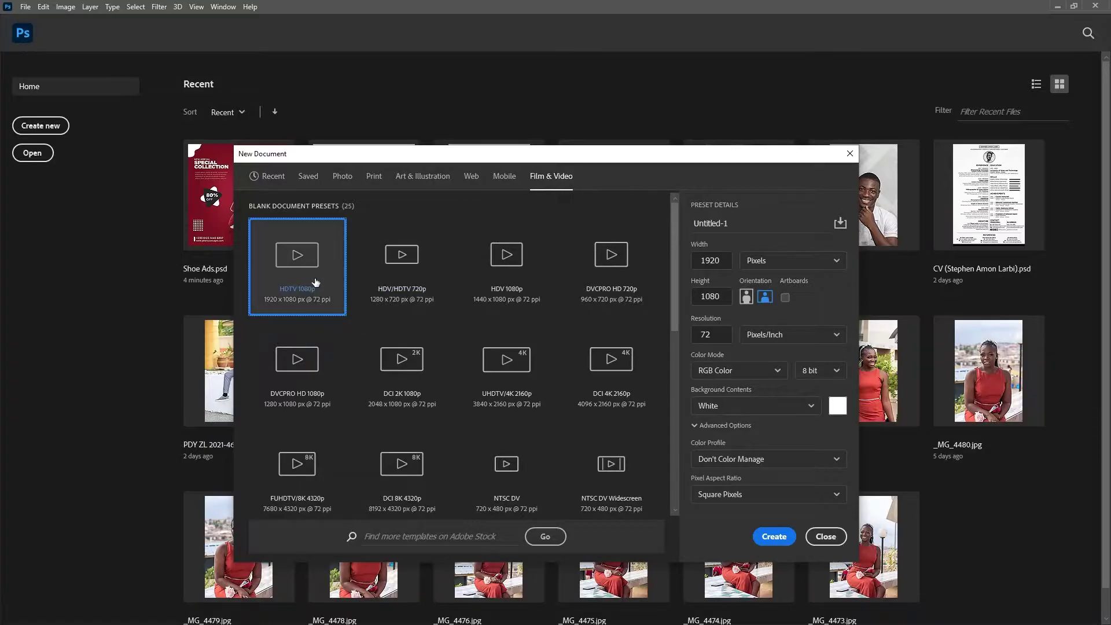
{"action": "left_click", "coordinate": [772, 534]}
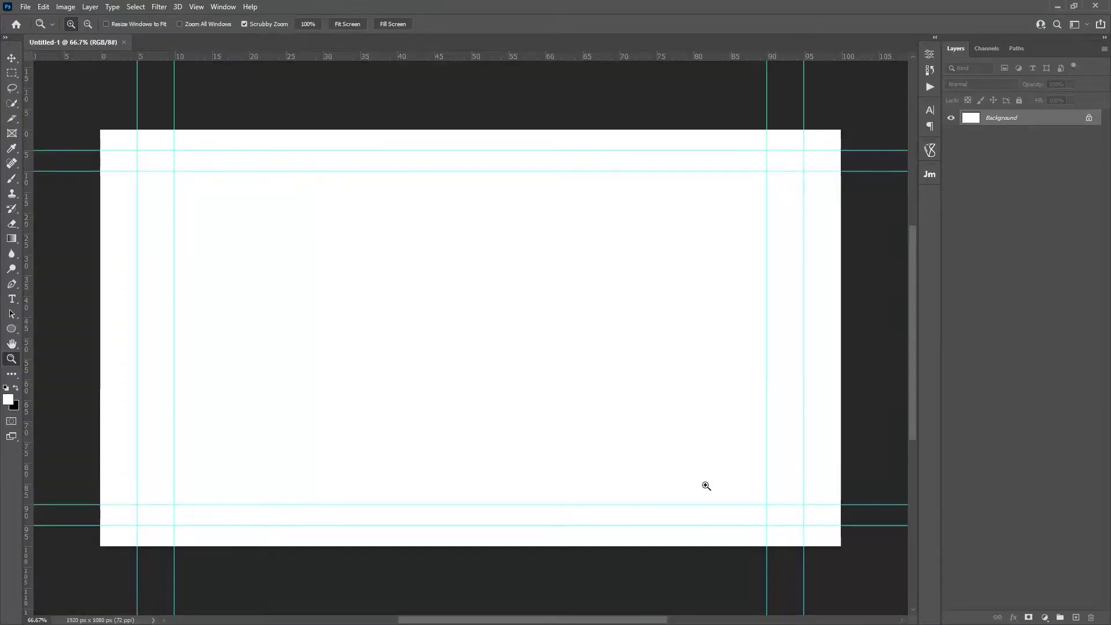
{"action": "left_click_drag", "start_coordinate": [485, 347], "coordinate": [470, 351]}
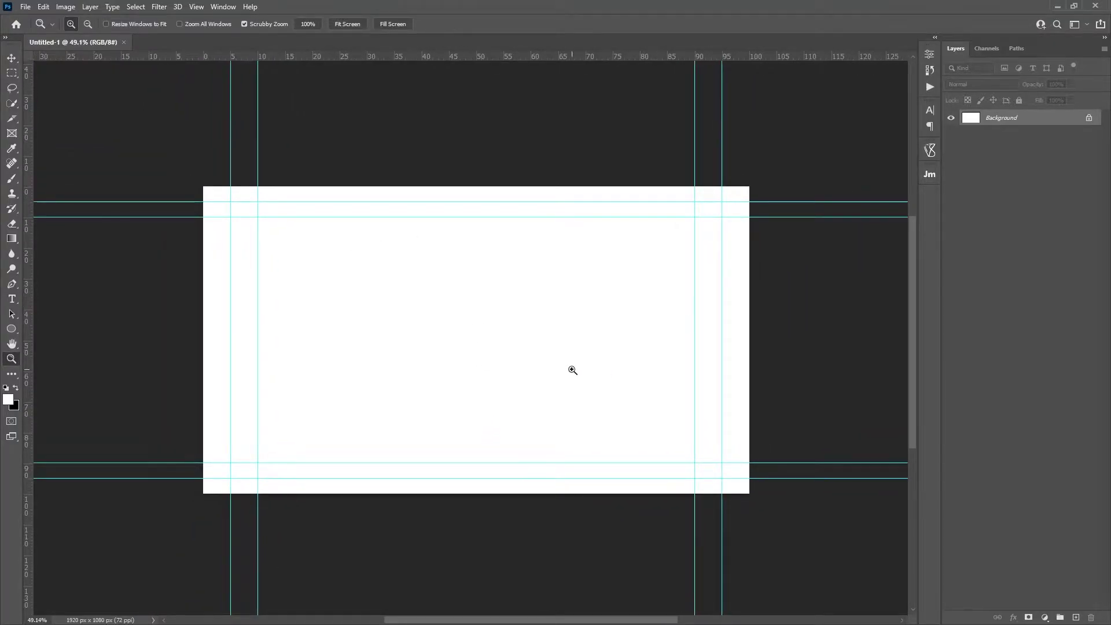
Show the Timeline panel, create a video timeline, and make the panel taller.
{"action": "left_click", "coordinate": [223, 7]}
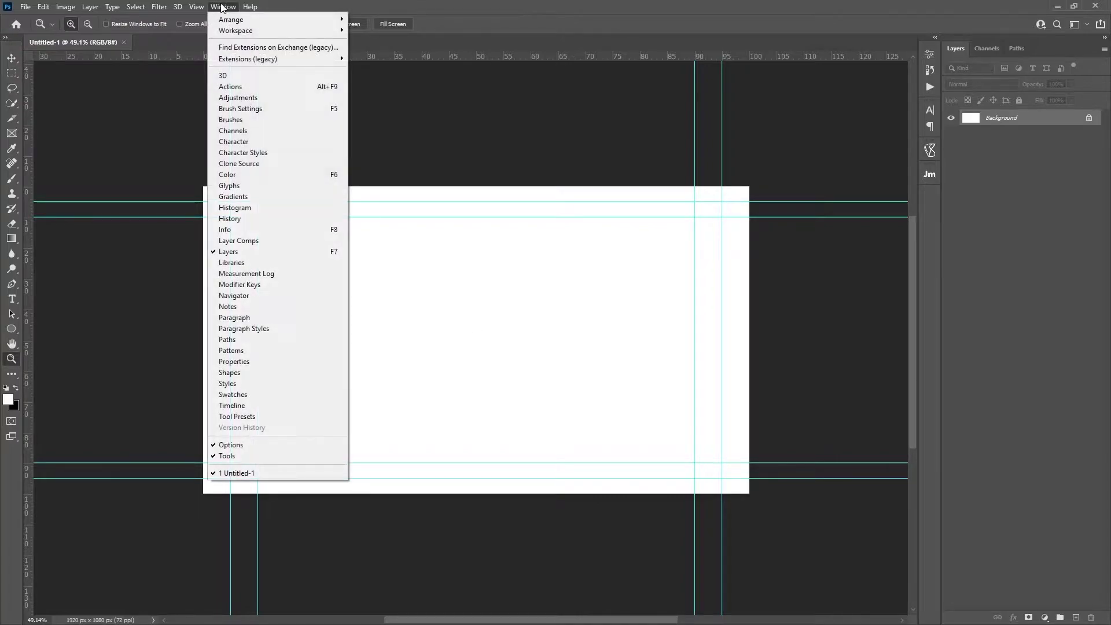
{"action": "left_click", "coordinate": [249, 408]}
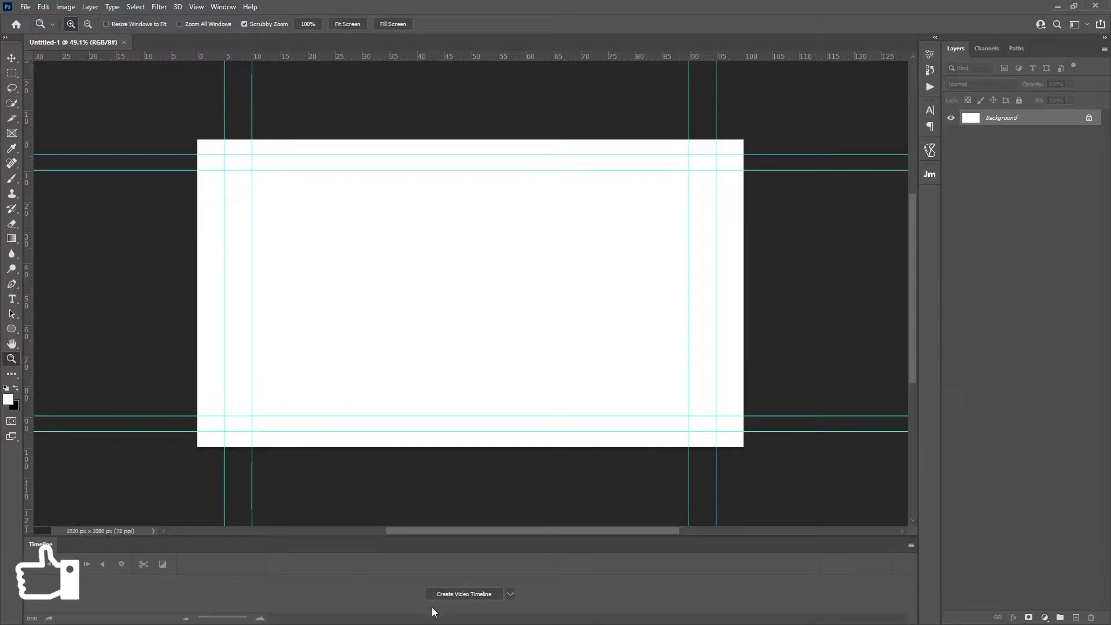
{"action": "left_click", "coordinate": [470, 593]}
{"action": "left_click_drag", "start_coordinate": [447, 537], "coordinate": [449, 466]}
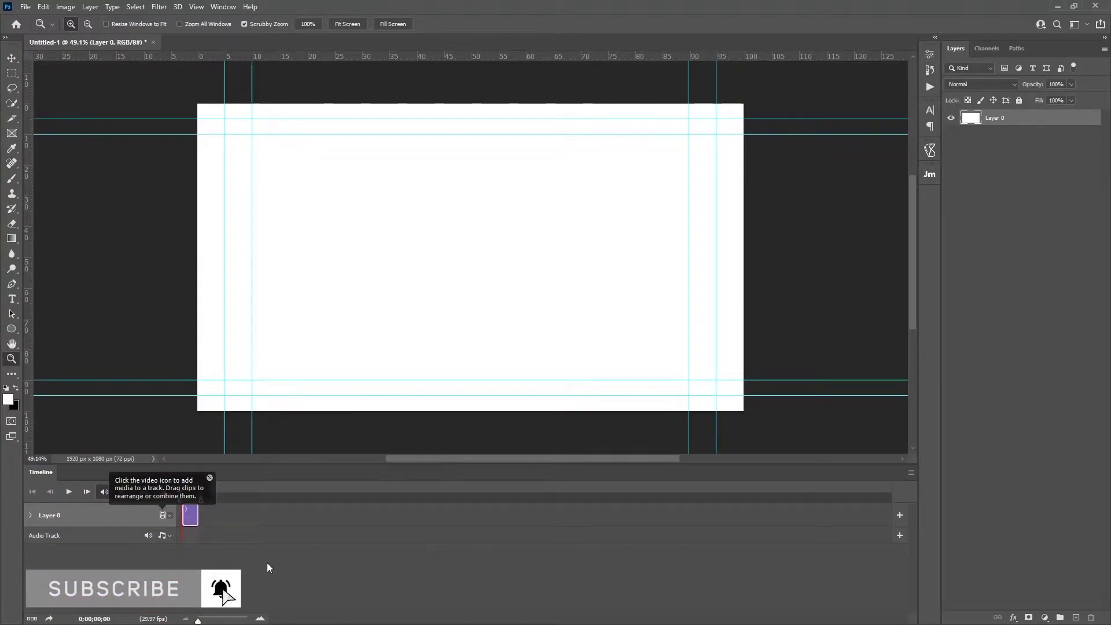
Extend the Layer 0 clip to about a minute, preview playback, and zoom the timeline in.
{"action": "left_click_drag", "start_coordinate": [199, 515], "coordinate": [409, 515]}
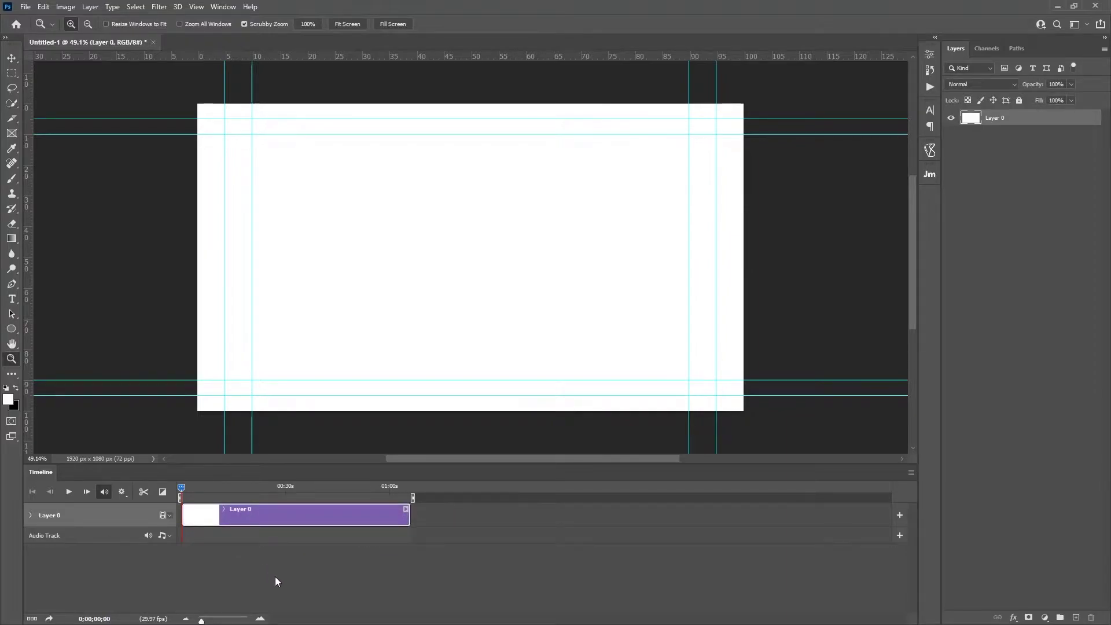
{"action": "left_click", "coordinate": [68, 493]}
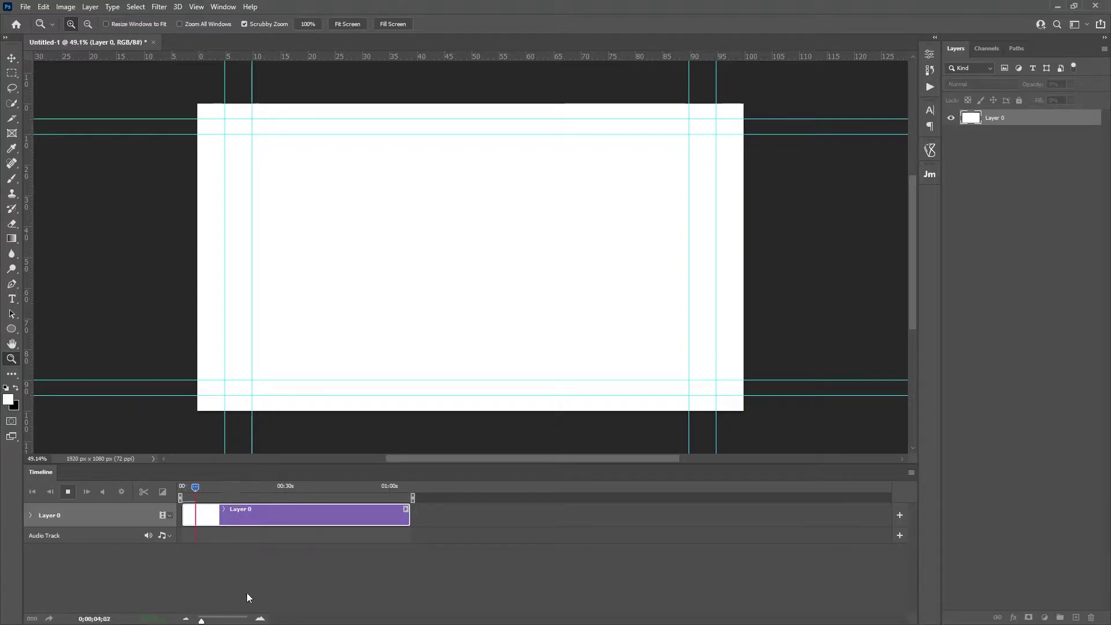
{"action": "left_click", "coordinate": [260, 619]}
{"action": "left_click", "coordinate": [260, 619]}
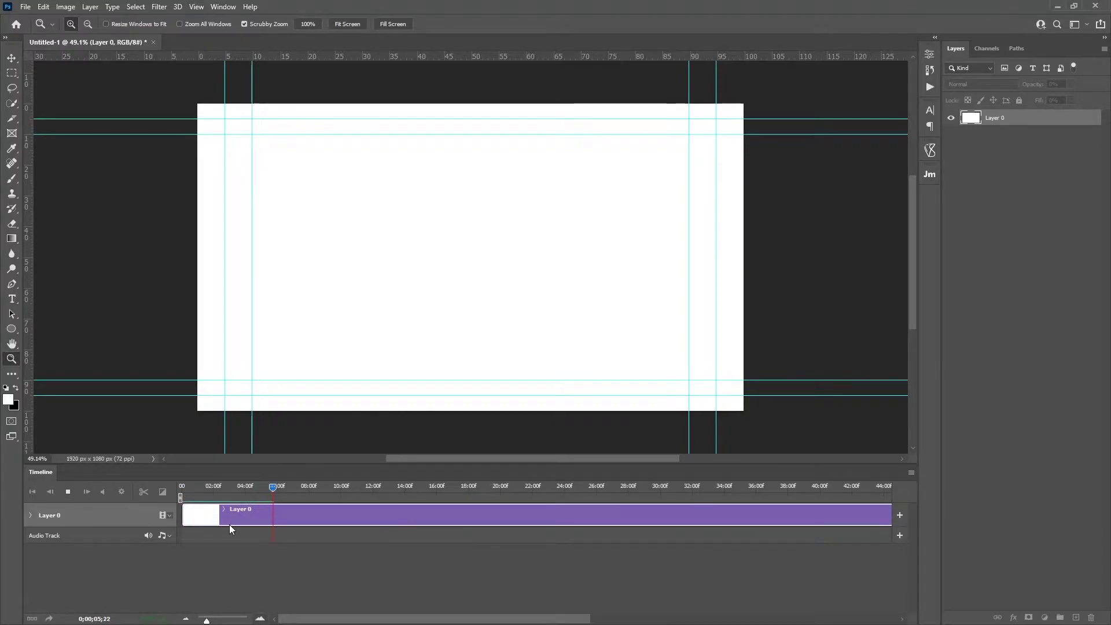
{"action": "left_click", "coordinate": [68, 492]}
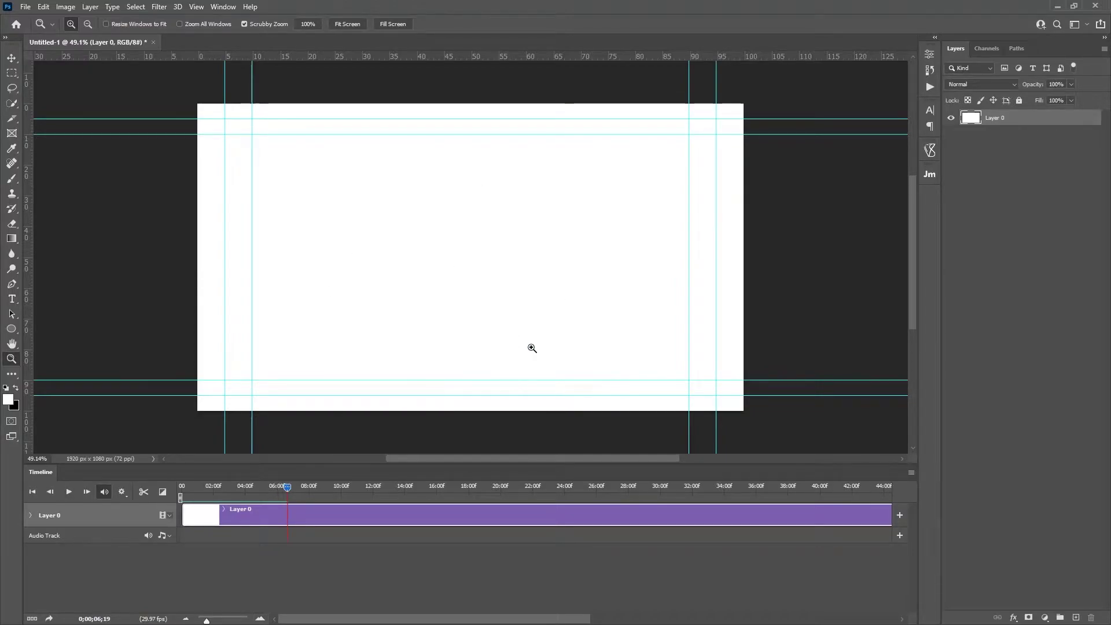
Add the Profile image from Pictures to the track as media.
{"action": "left_click", "coordinate": [163, 515]}
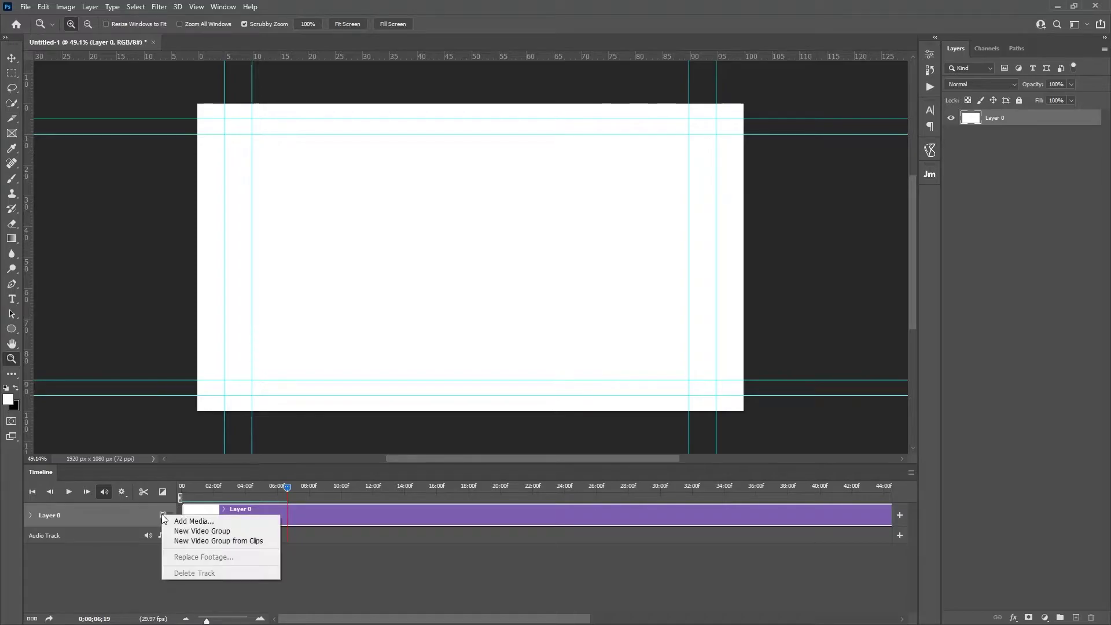
{"action": "left_click", "coordinate": [200, 523]}
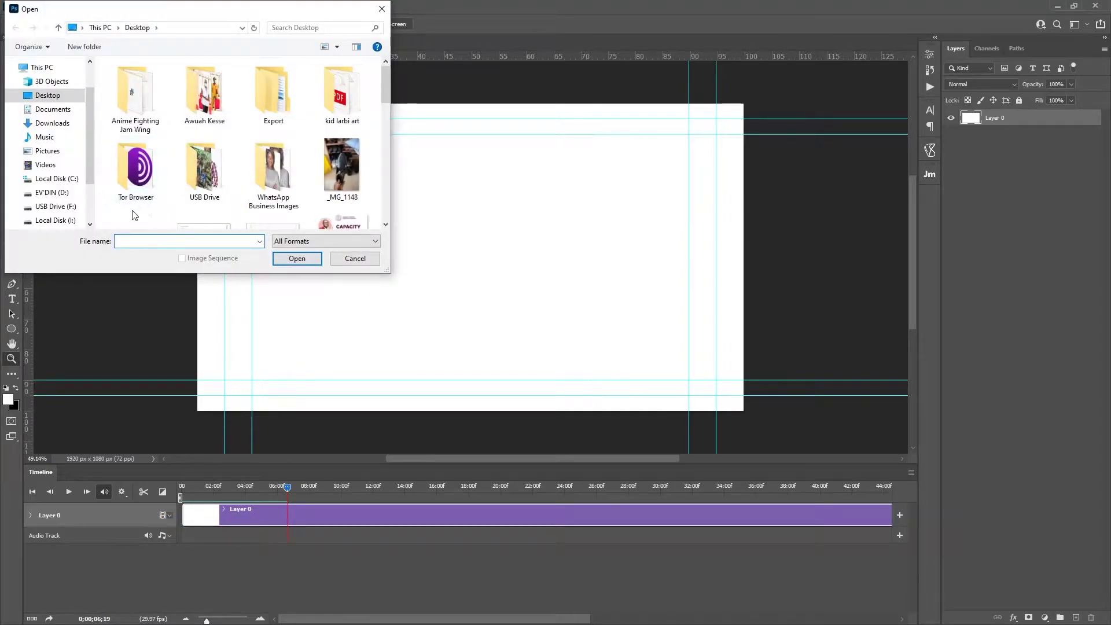
{"action": "left_click", "coordinate": [48, 150]}
{"action": "left_click_drag", "start_coordinate": [385, 84], "coordinate": [390, 154]}
{"action": "left_click", "coordinate": [342, 142]}
{"action": "left_click", "coordinate": [315, 260]}
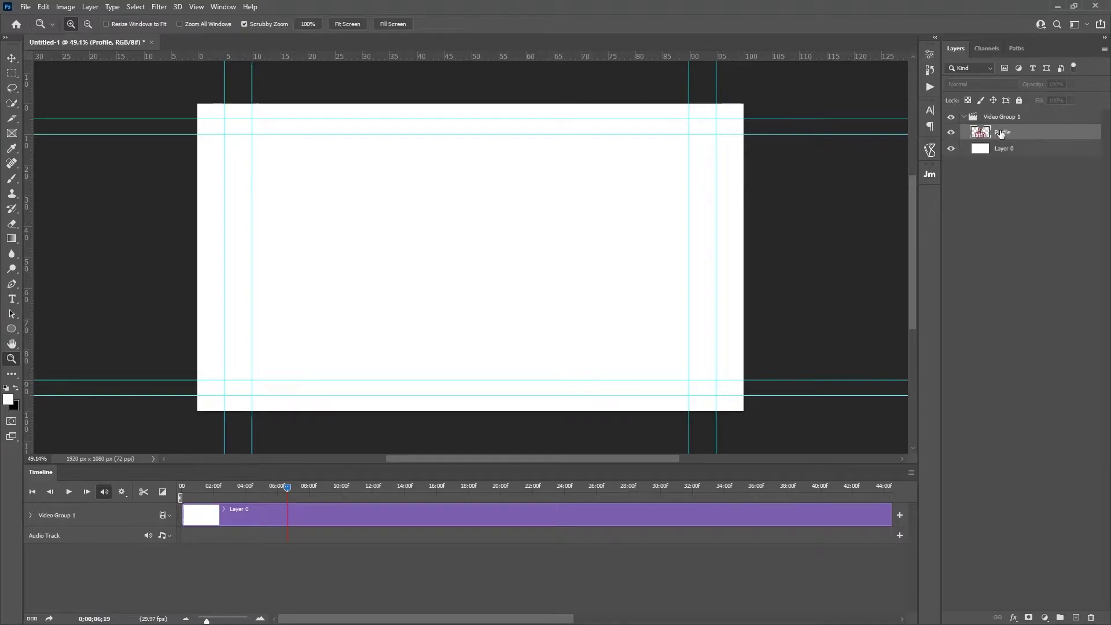
Move the Profile layer above Video Group 1 onto its own track.
{"action": "left_click", "coordinate": [1001, 149]}
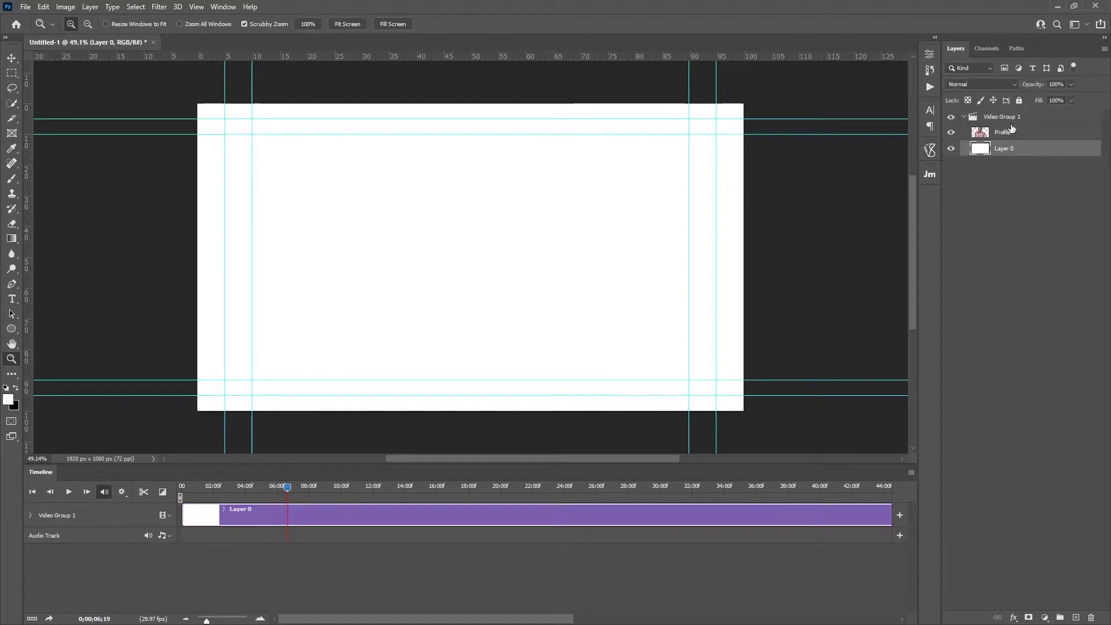
{"action": "left_click_drag", "start_coordinate": [537, 620], "coordinate": [795, 618]}
{"action": "left_click", "coordinate": [656, 513]}
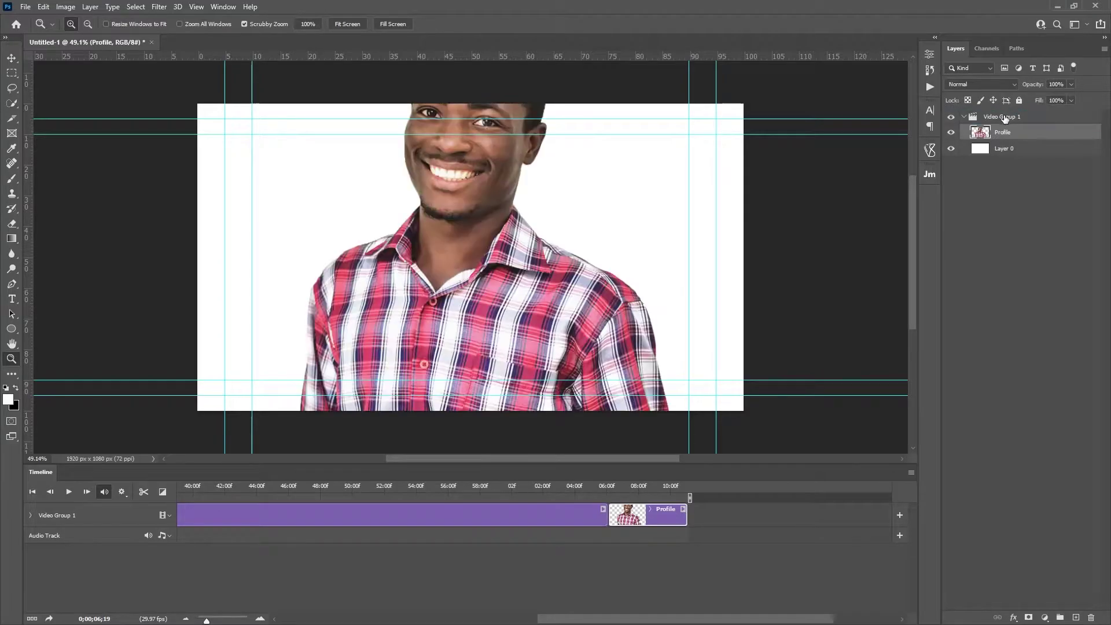
{"action": "left_click_drag", "start_coordinate": [1000, 134], "coordinate": [973, 114]}
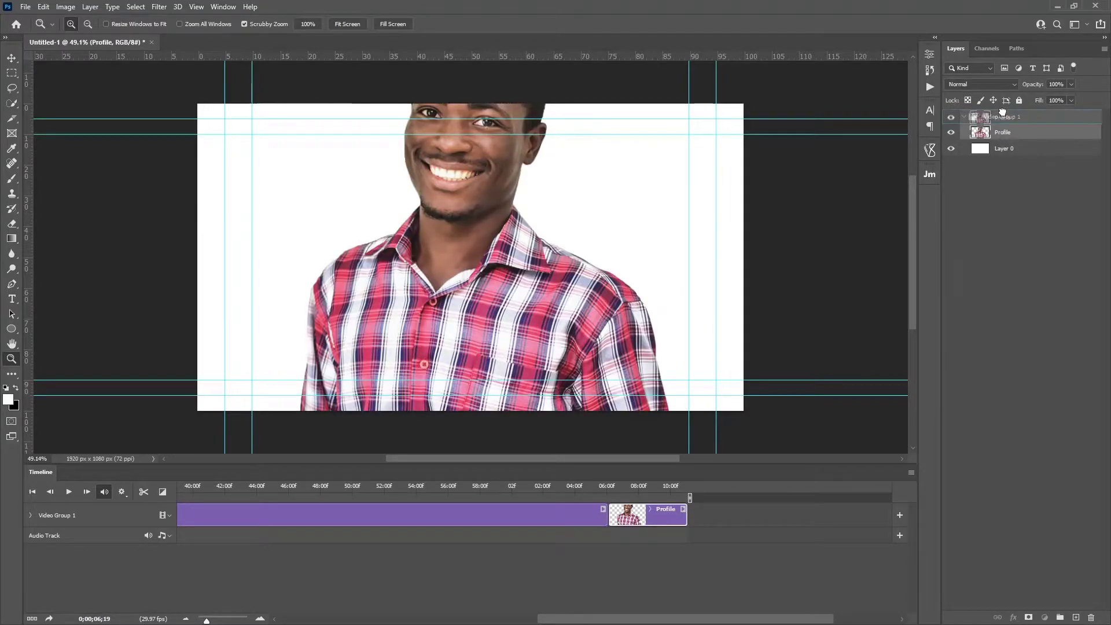
Stretch the Profile clip to start and end with the Layer 0 background clip.
{"action": "left_click", "coordinate": [963, 133]}
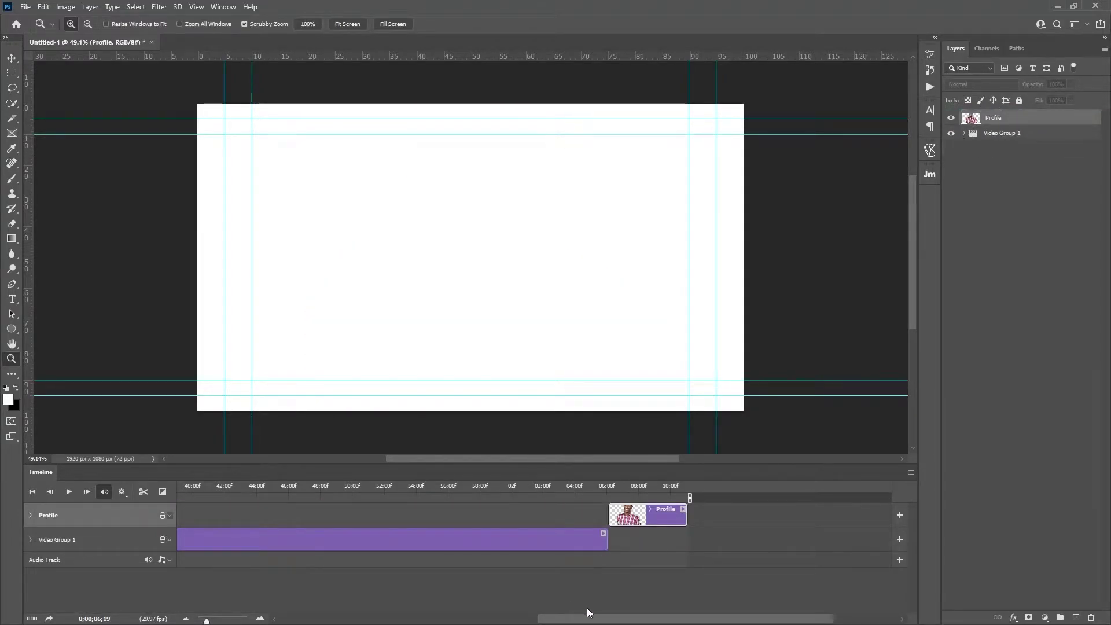
{"action": "left_click", "coordinate": [184, 618]}
{"action": "left_click", "coordinate": [184, 619]}
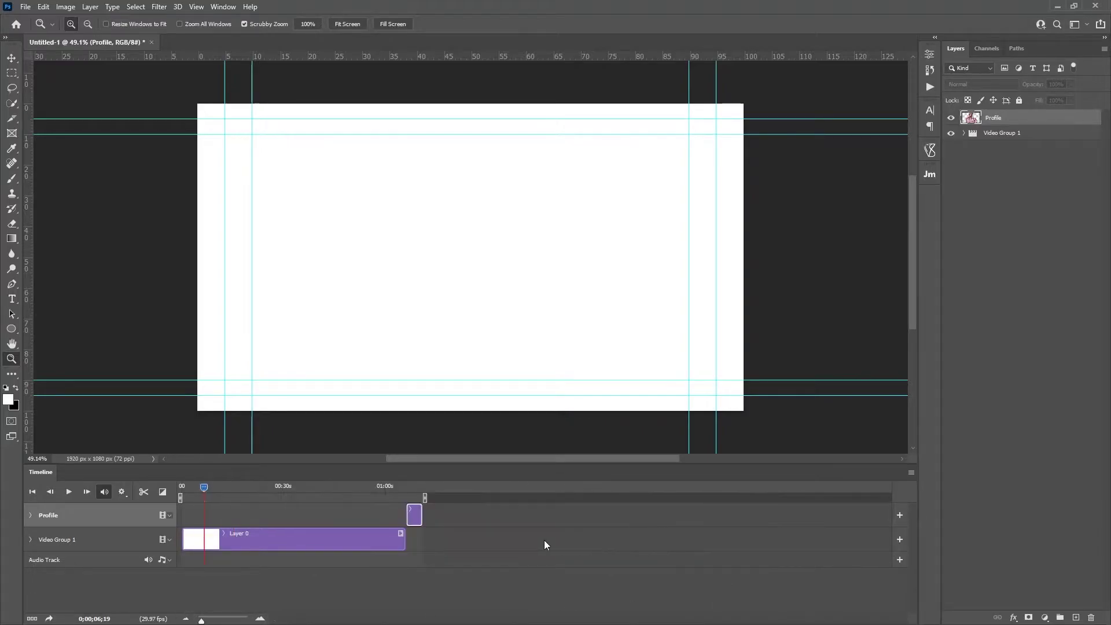
{"action": "left_click_drag", "start_coordinate": [407, 515], "coordinate": [183, 515]}
{"action": "left_click_drag", "start_coordinate": [421, 515], "coordinate": [405, 515]}
Scale the Profile portrait to about 50% and snap it against the right guide.
{"action": "left_click", "coordinate": [12, 58]}
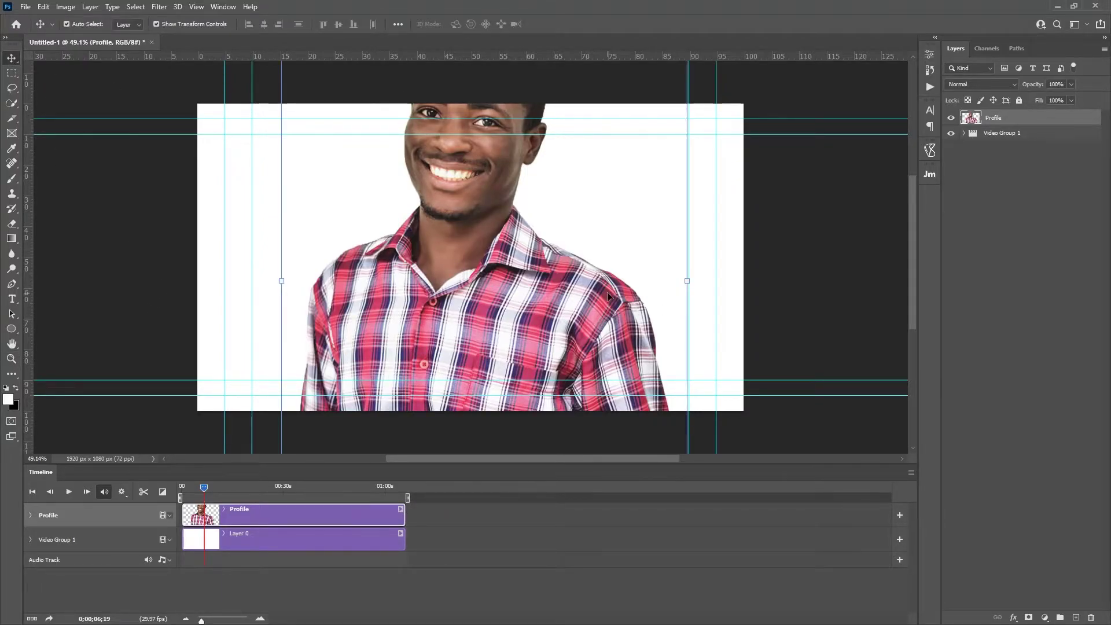
{"action": "left_click", "coordinate": [688, 280]}
{"action": "left_click_drag", "start_coordinate": [688, 280], "coordinate": [647, 278]}
{"action": "left_click_drag", "start_coordinate": [627, 143], "coordinate": [619, 118]}
{"action": "left_click_drag", "start_coordinate": [631, 187], "coordinate": [619, 187]}
{"action": "left_click", "coordinate": [576, 25]}
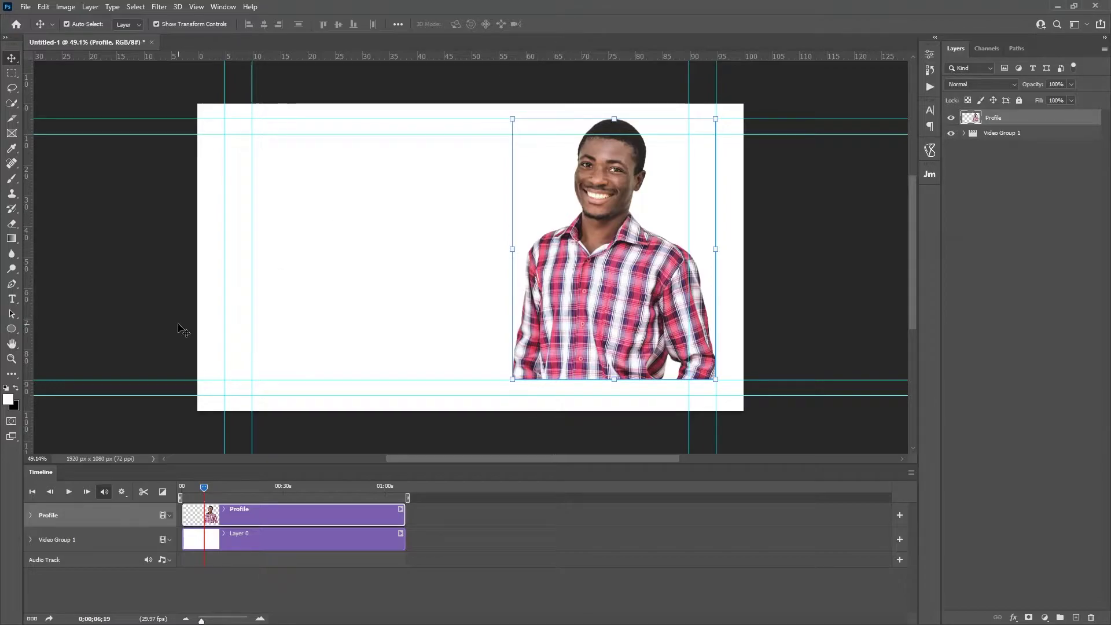
{"action": "left_click", "coordinate": [162, 515]}
{"action": "left_click", "coordinate": [191, 522]}
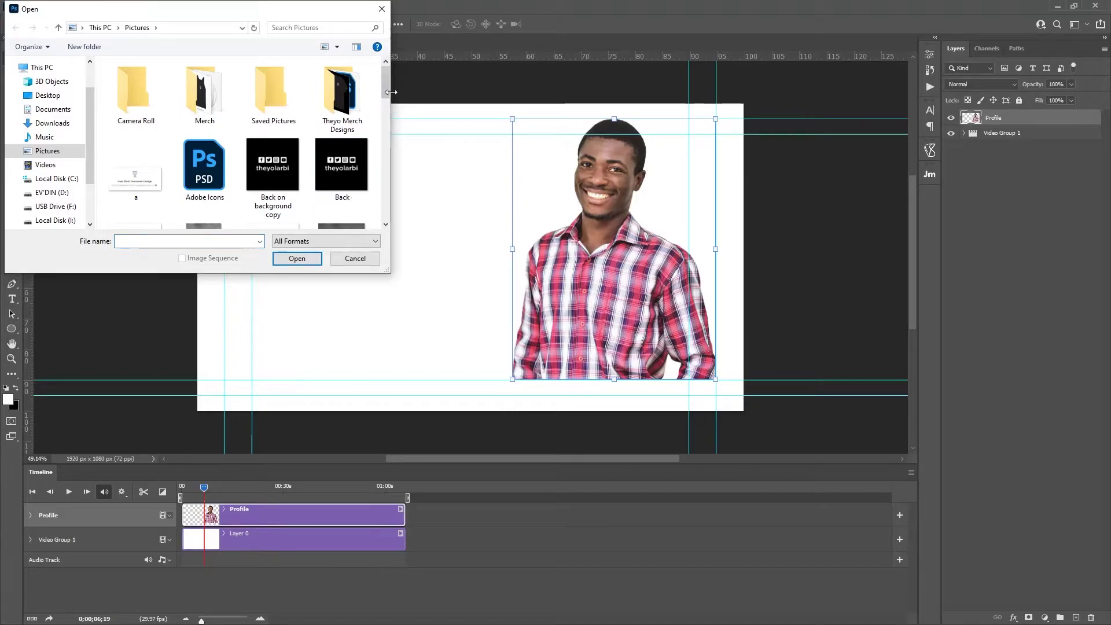
Import 20210906_094147 from Videos > Merch Video and move its layer to the top.
{"action": "left_click", "coordinate": [46, 165]}
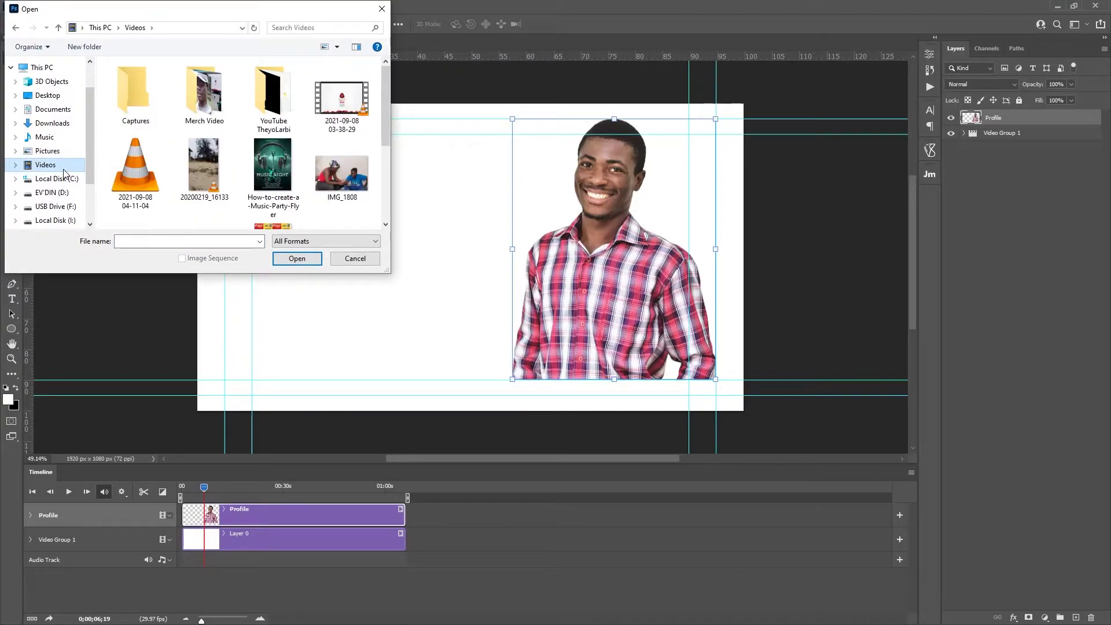
{"action": "double_click", "coordinate": [208, 109]}
{"action": "left_click", "coordinate": [136, 100]}
{"action": "left_click", "coordinate": [204, 99]}
{"action": "left_click", "coordinate": [298, 260]}
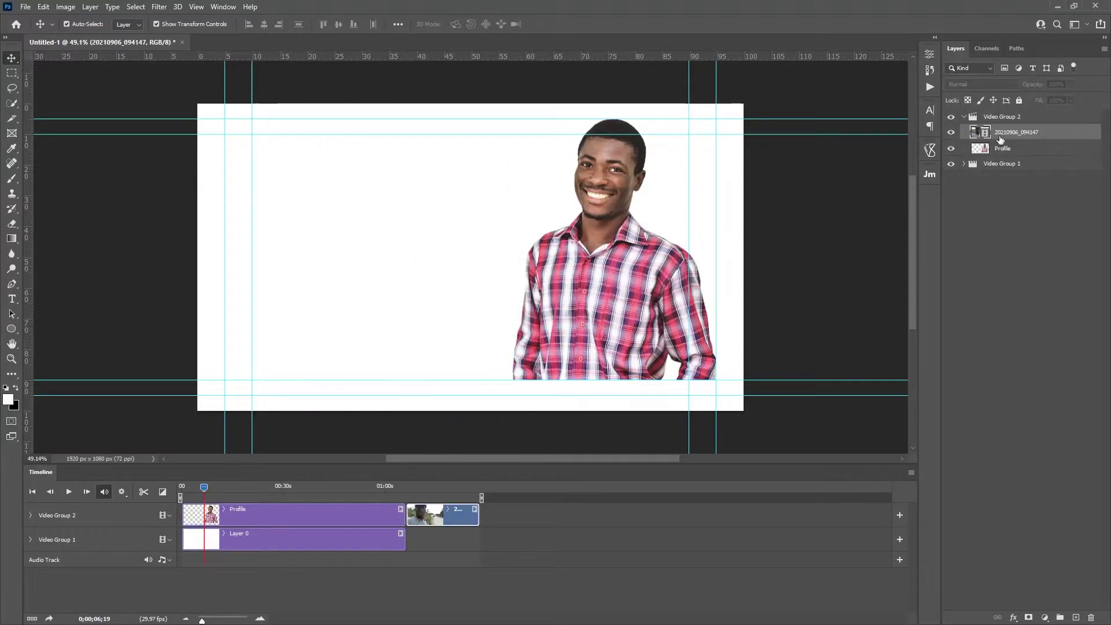
{"action": "mouse_move", "coordinate": [1012, 134]}
{"action": "left_mouse_down"}
{"action": "mouse_move", "coordinate": [1009, 107]}
{"action": "mouse_move", "coordinate": [1001, 118]}
{"action": "left_mouse_up"}
Move the video clip to the timeline start and trim Profile and background to its length.
{"action": "left_click", "coordinate": [970, 132]}
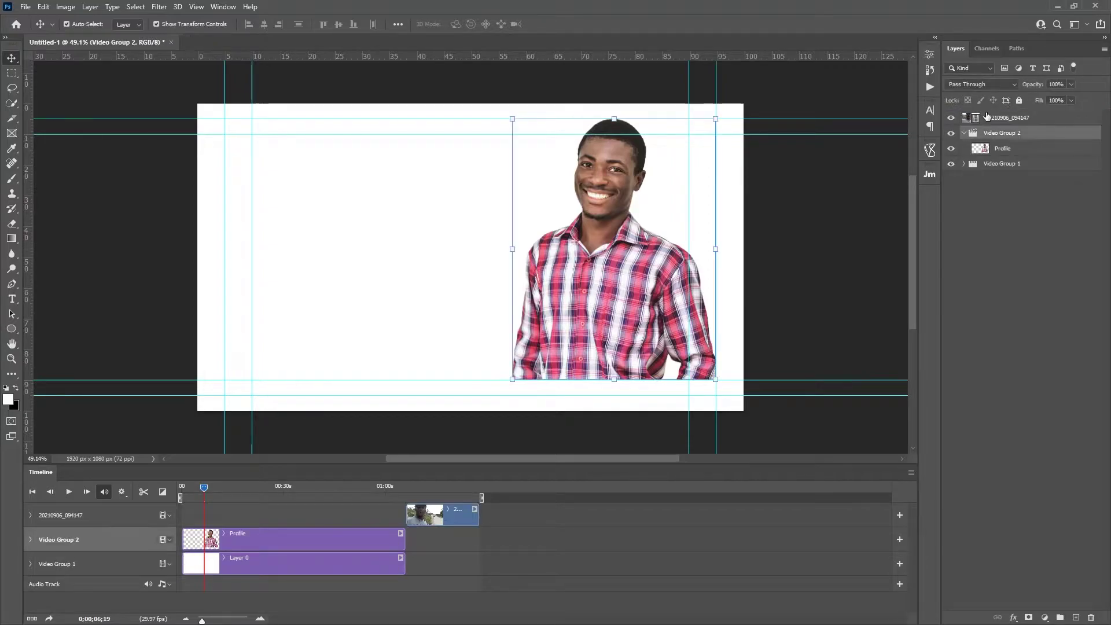
{"action": "left_click_drag", "start_coordinate": [438, 514], "coordinate": [213, 514]}
{"action": "left_click", "coordinate": [405, 539]}
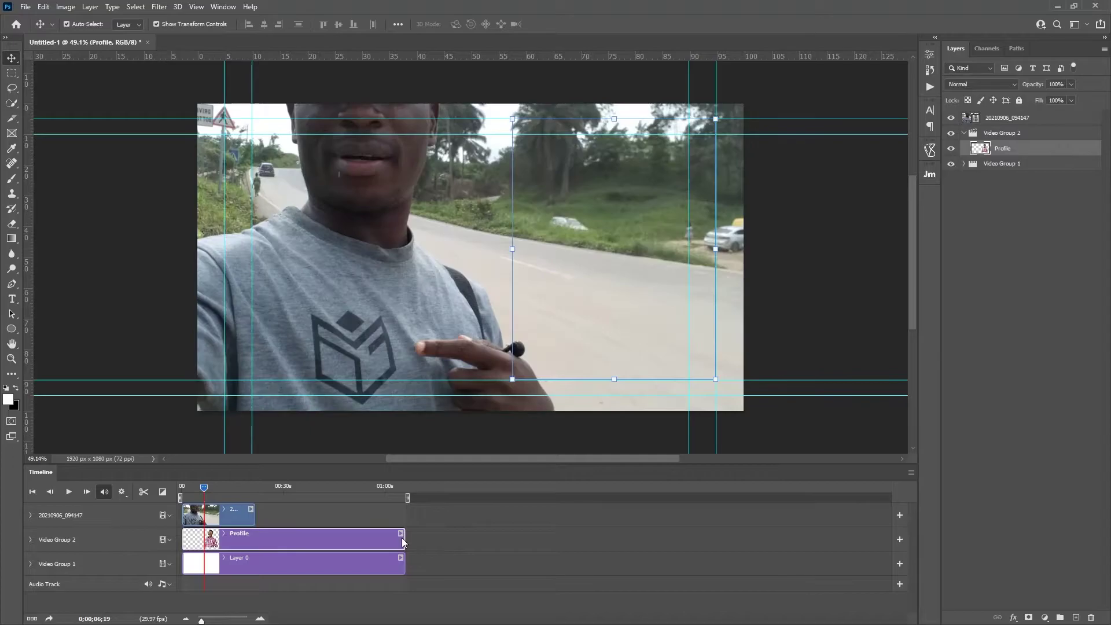
{"action": "left_click_drag", "start_coordinate": [404, 539], "coordinate": [254, 539]}
{"action": "left_click_drag", "start_coordinate": [404, 560], "coordinate": [258, 562]}
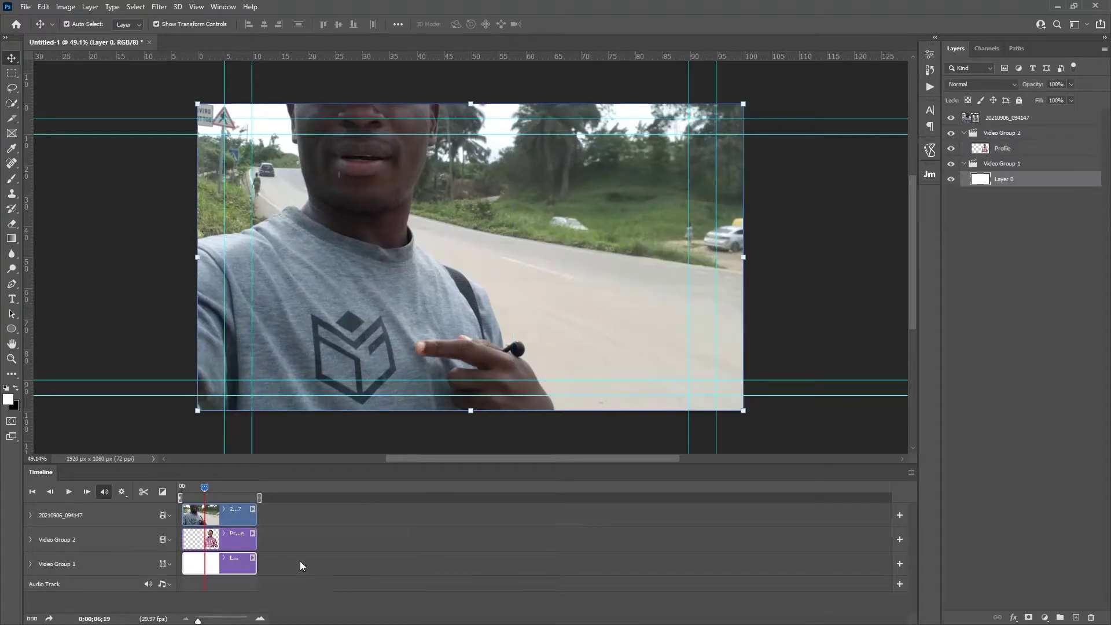
Scrub the video from the start, collapse both video groups, and hide the roadside video layer.
{"action": "left_click", "coordinate": [260, 618]}
{"action": "left_click", "coordinate": [260, 619]}
{"action": "left_click", "coordinate": [260, 618]}
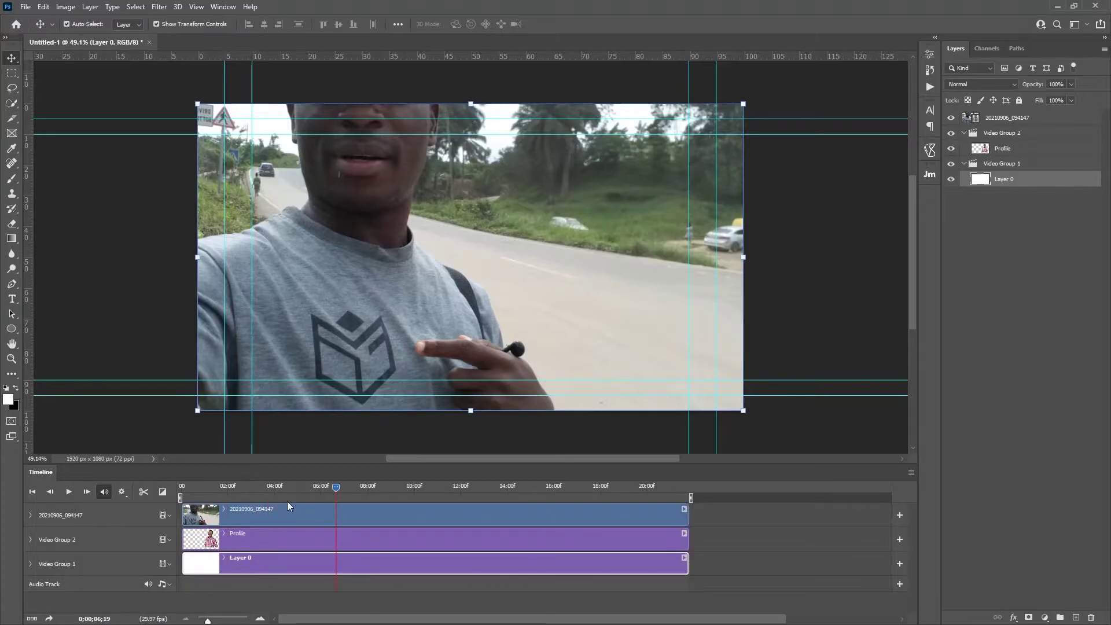
{"action": "left_click_drag", "start_coordinate": [335, 488], "coordinate": [161, 491]}
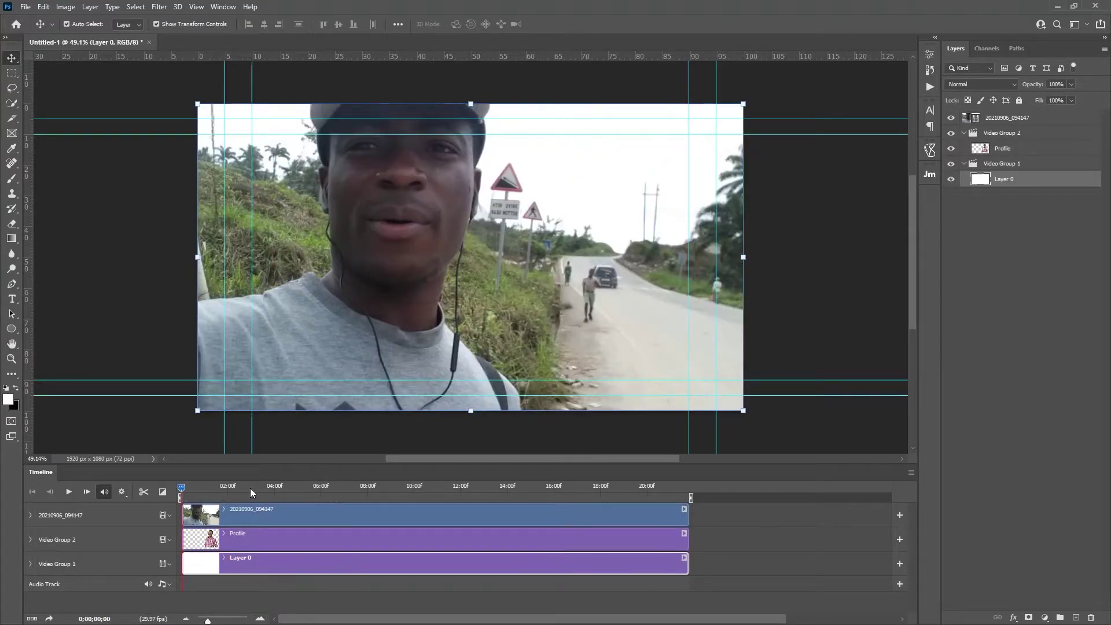
{"action": "mouse_move", "coordinate": [258, 485]}
{"action": "left_mouse_down"}
{"action": "mouse_move", "coordinate": [301, 484]}
{"action": "mouse_move", "coordinate": [279, 486]}
{"action": "left_mouse_up"}
{"action": "left_click", "coordinate": [183, 485]}
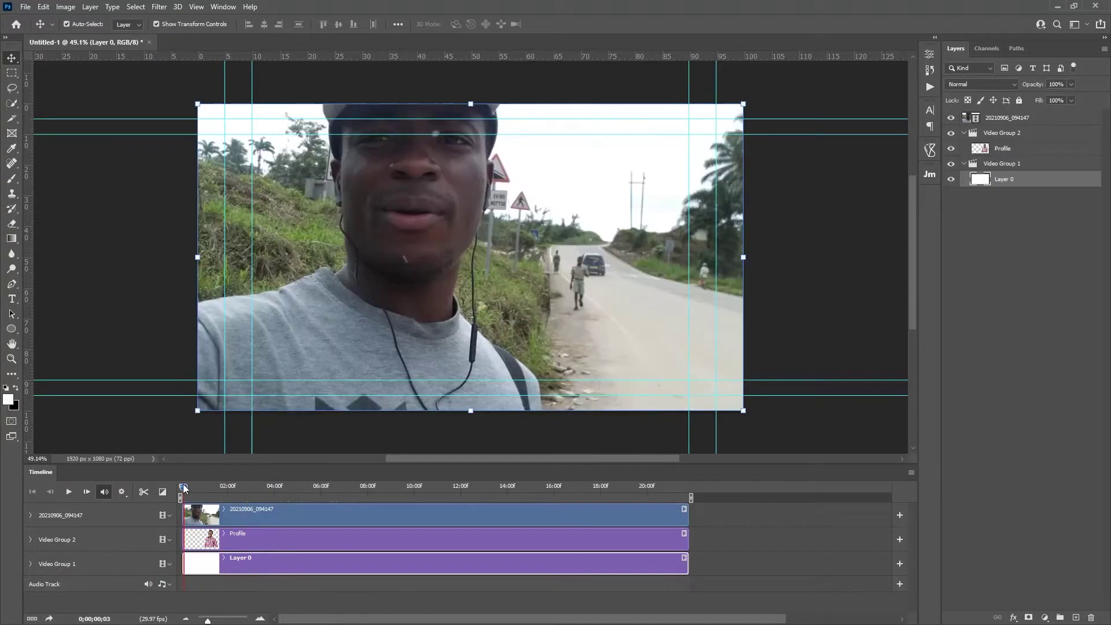
{"action": "left_click", "coordinate": [252, 510]}
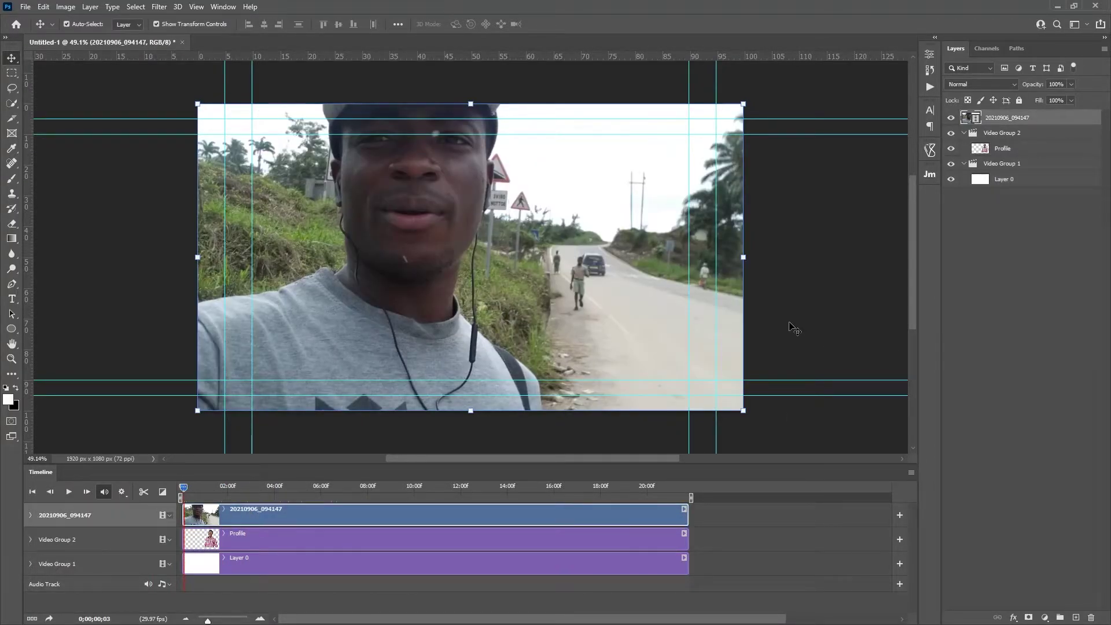
{"action": "left_click", "coordinate": [964, 133]}
{"action": "left_click", "coordinate": [964, 147]}
{"action": "left_click", "coordinate": [952, 118]}
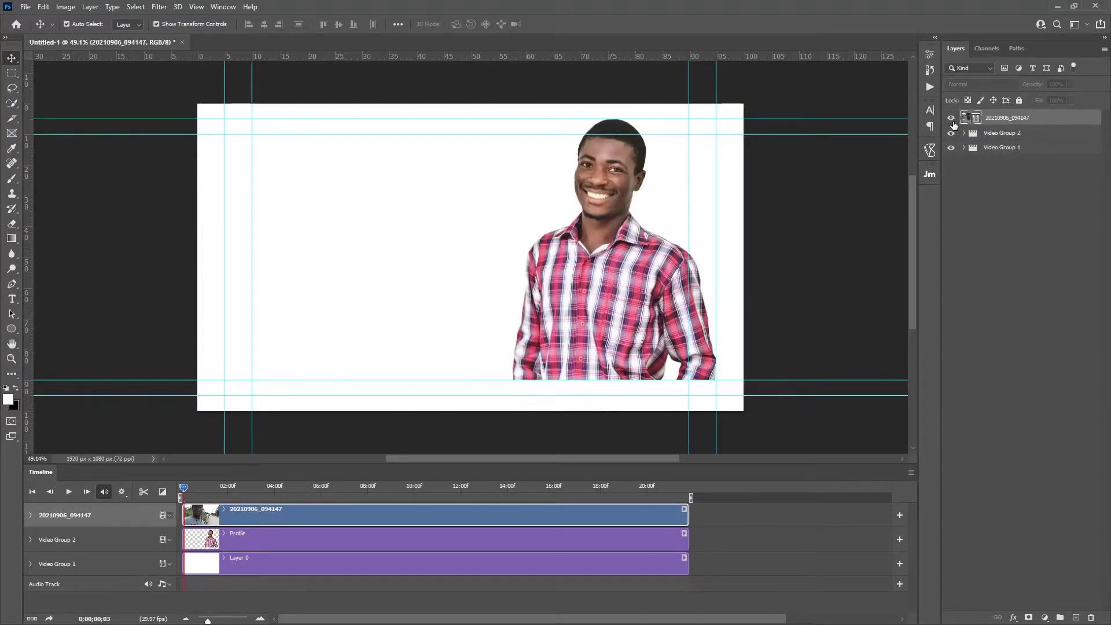
{"action": "left_click", "coordinate": [951, 120]}
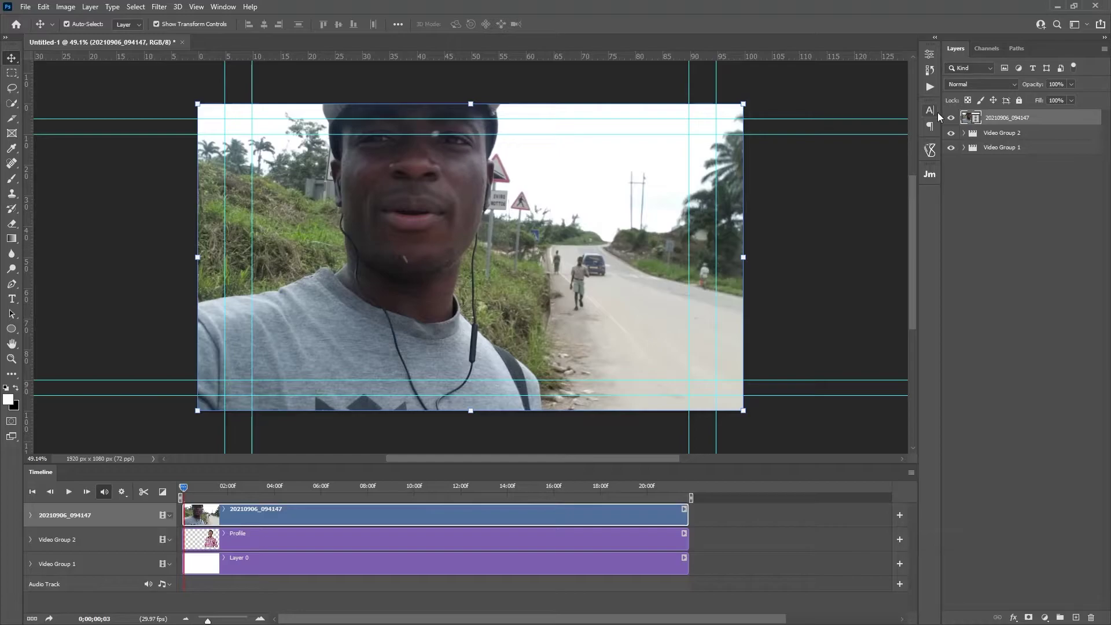
{"action": "left_click", "coordinate": [950, 118]}
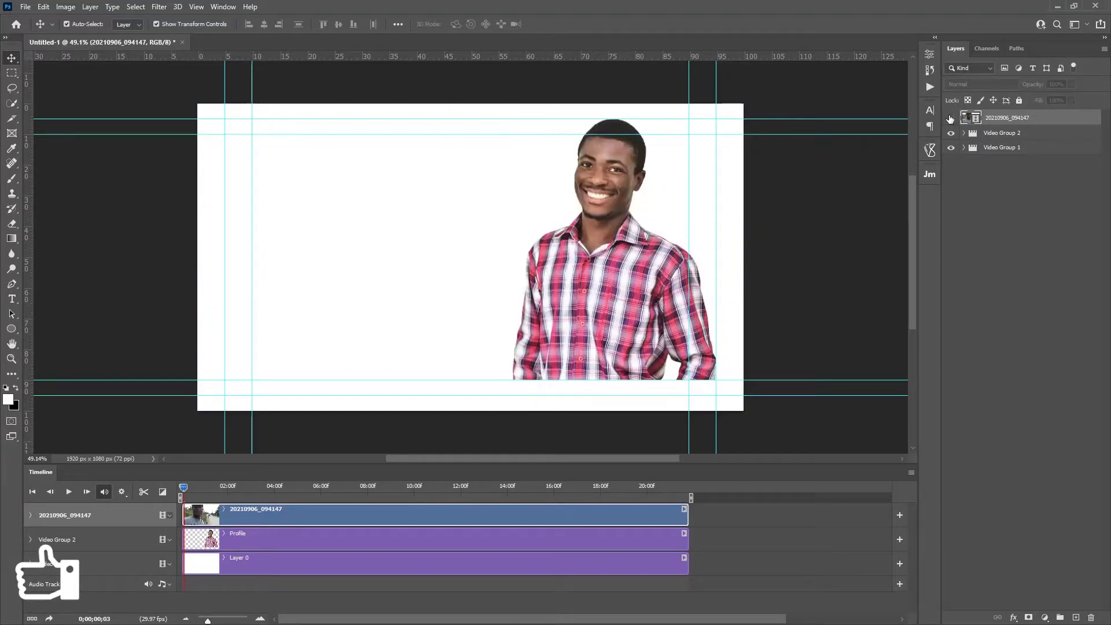
Lower the portrait onto the bottom guide and enlarge it to about 105.5%.
{"action": "left_click", "coordinate": [1028, 184]}
{"action": "left_click_drag", "start_coordinate": [603, 246], "coordinate": [618, 279]}
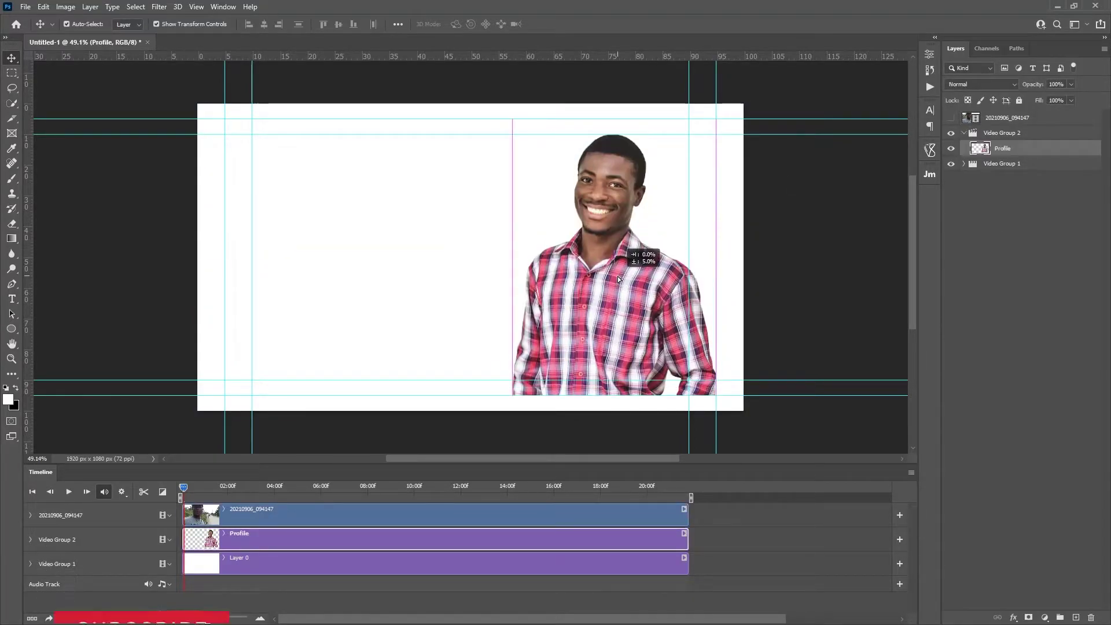
{"action": "key", "text": "ctrl+t"}
{"action": "left_click_drag", "start_coordinate": [513, 120], "coordinate": [500, 122]}
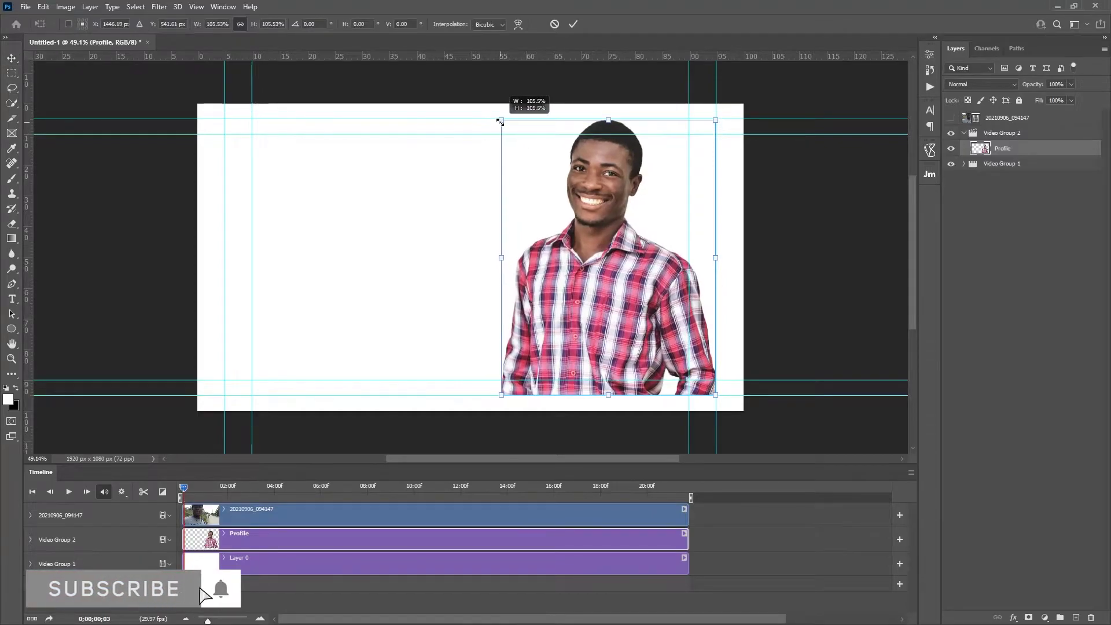
{"action": "left_click", "coordinate": [572, 24]}
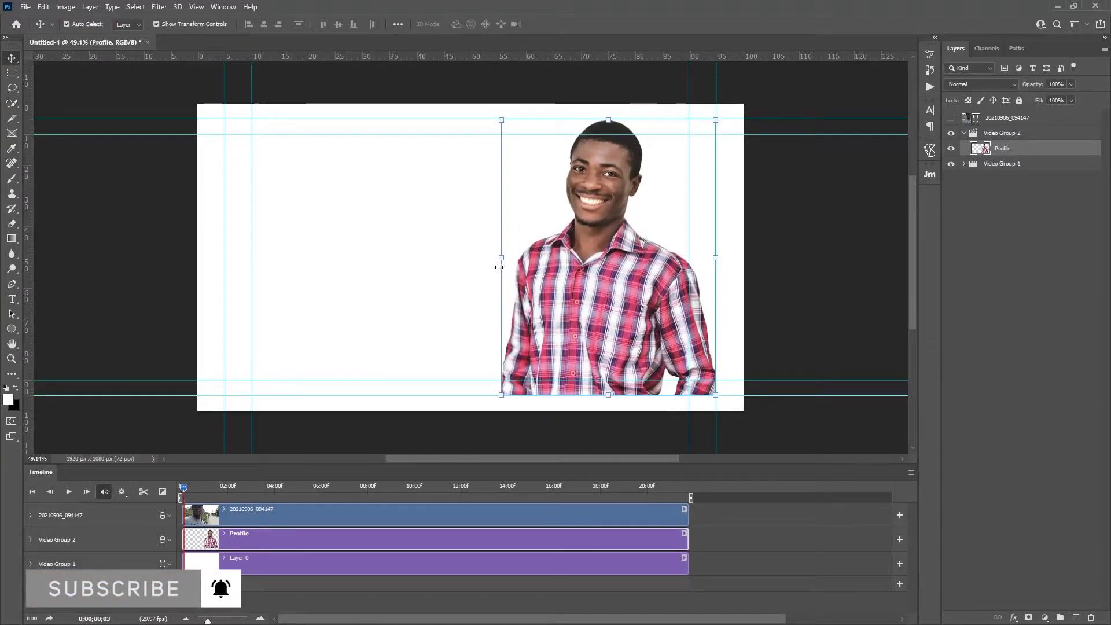
{"action": "left_click", "coordinate": [11, 329]}
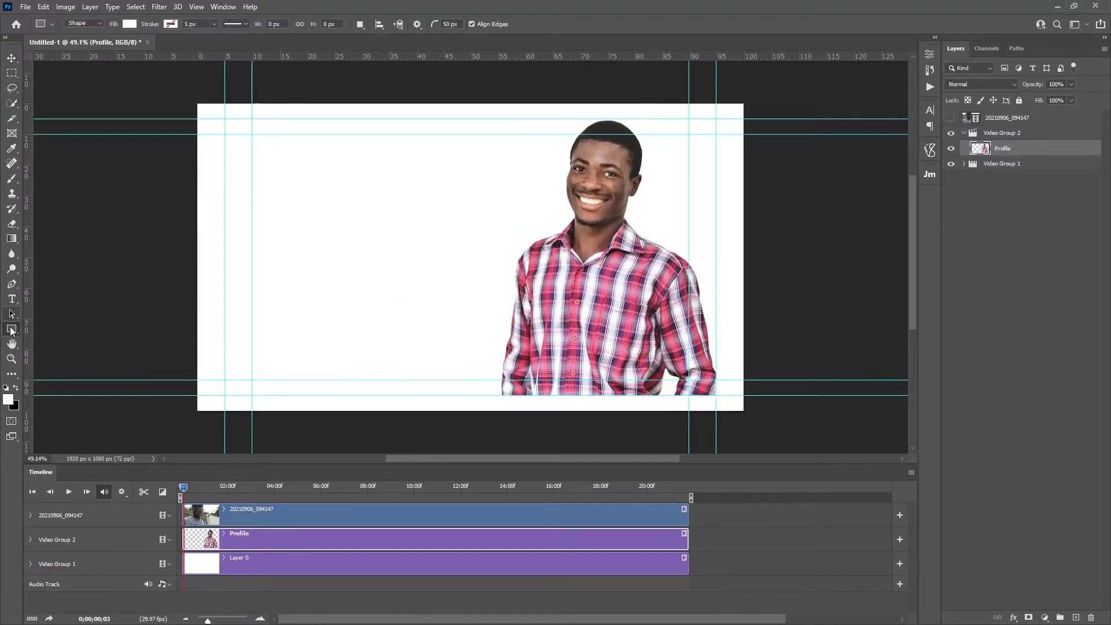
Draw a rounded rectangle bar across the lower frame with dark blue fill and no stroke.
{"action": "left_click", "coordinate": [12, 330]}
{"action": "left_click", "coordinate": [51, 330]}
{"action": "left_click", "coordinate": [127, 23]}
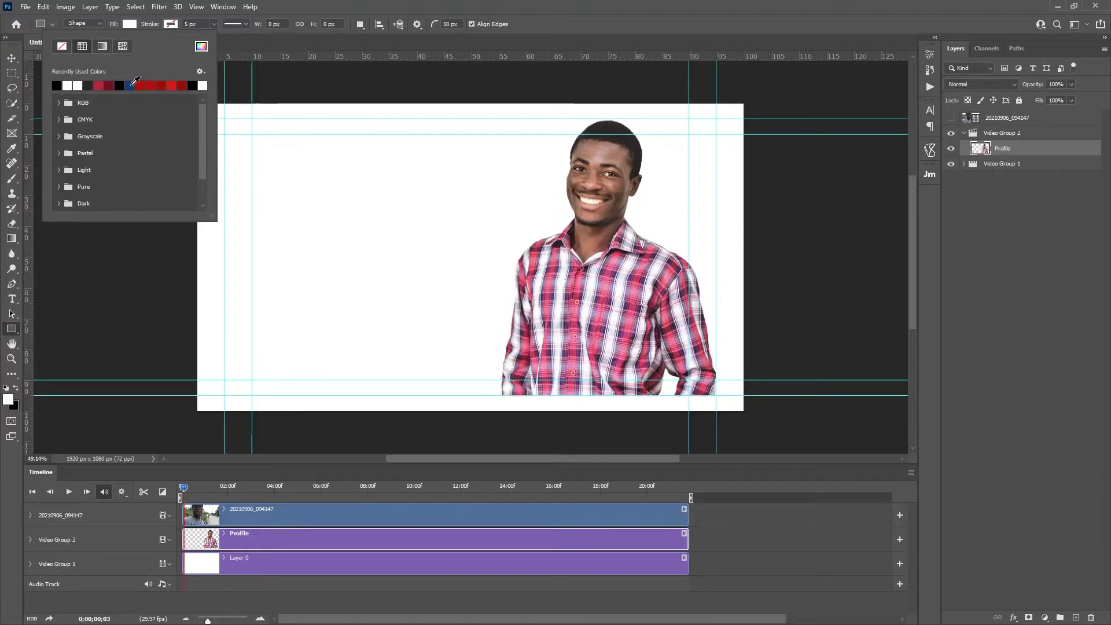
{"action": "left_click", "coordinate": [130, 86]}
{"action": "left_click", "coordinate": [168, 24]}
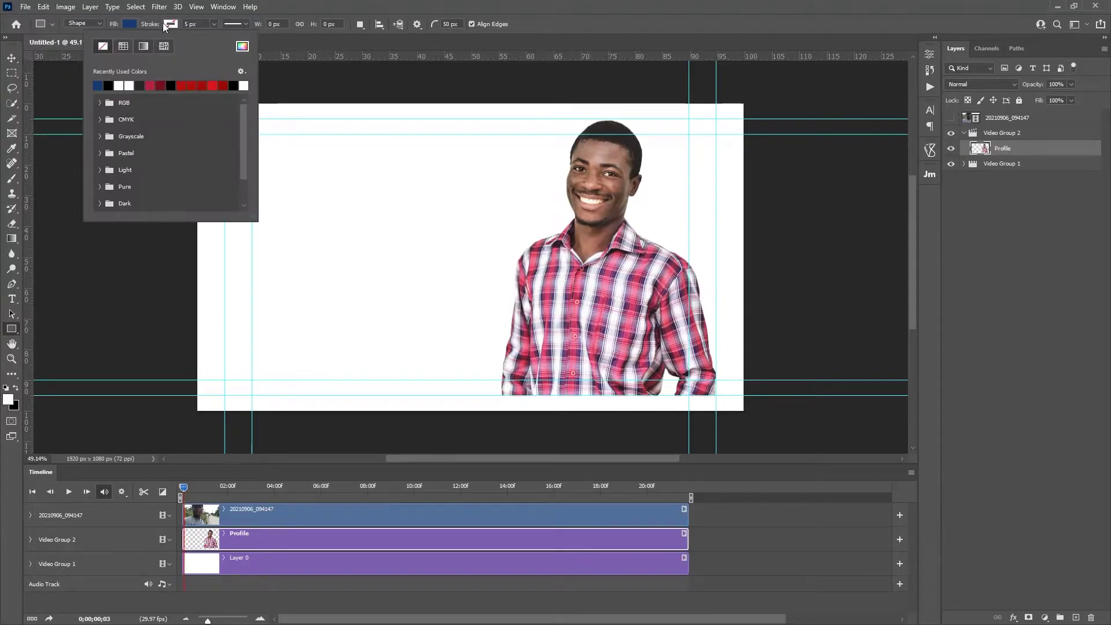
{"action": "left_click", "coordinate": [168, 24]}
{"action": "left_click_drag", "start_coordinate": [315, 360], "coordinate": [622, 377]}
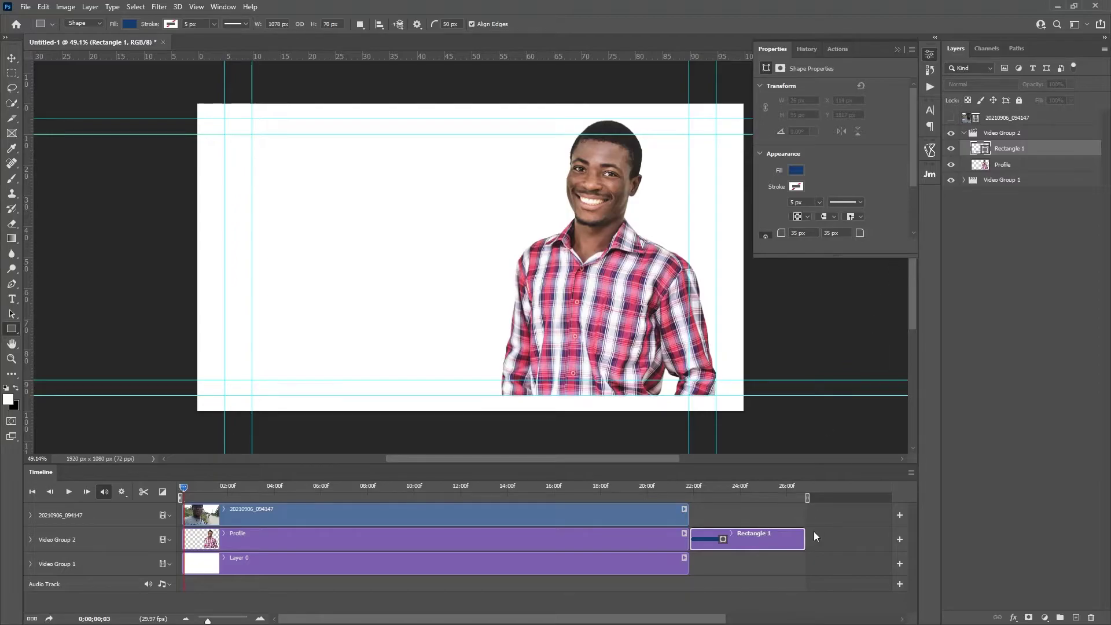
Move Rectangle 1 out of Video Group 2 to the timeline start and delete the roadside video layer.
{"action": "left_click_drag", "start_coordinate": [1004, 152], "coordinate": [1006, 127]}
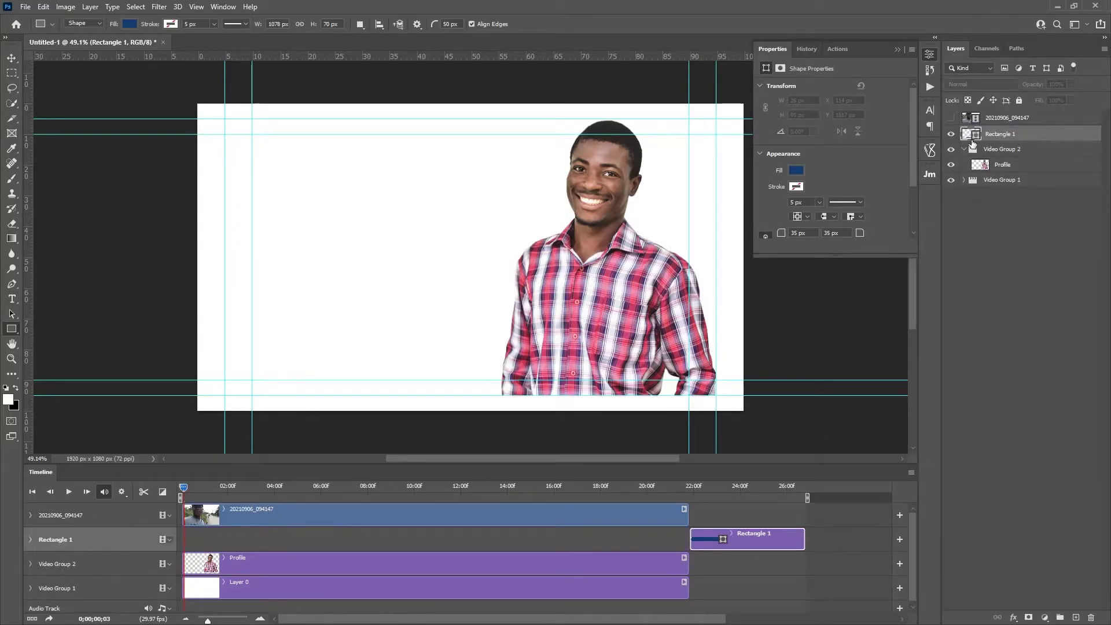
{"action": "left_click", "coordinate": [964, 150]}
{"action": "key", "text": "v"}
{"action": "mouse_move", "coordinate": [768, 537]}
{"action": "left_mouse_down"}
{"action": "mouse_move", "coordinate": [243, 530]}
{"action": "mouse_move", "coordinate": [258, 529]}
{"action": "left_mouse_up"}
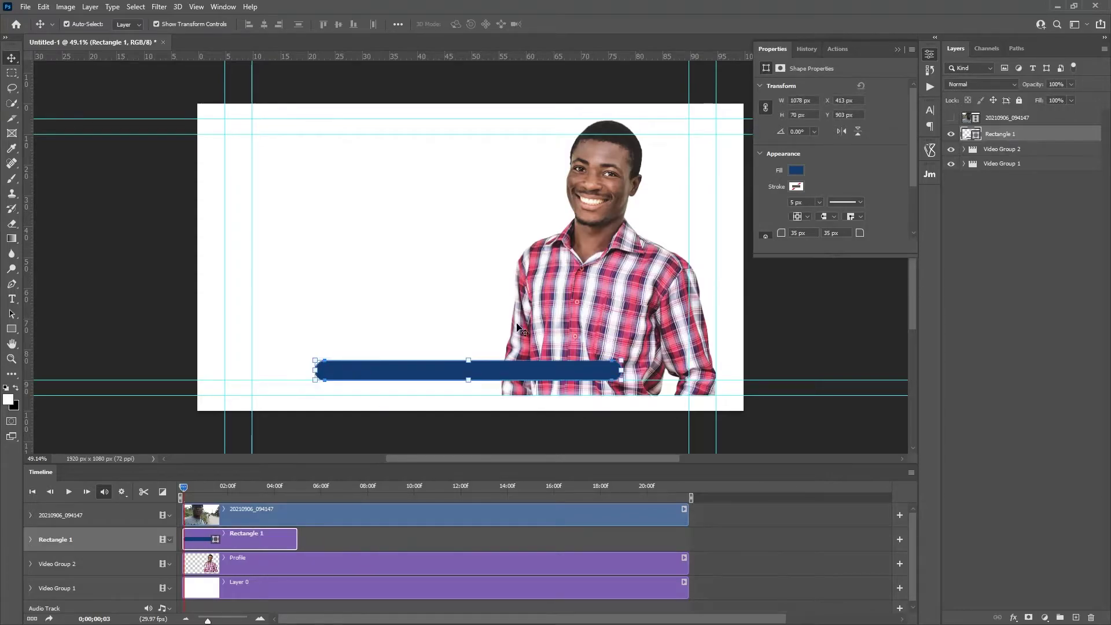
{"action": "left_click", "coordinate": [328, 515]}
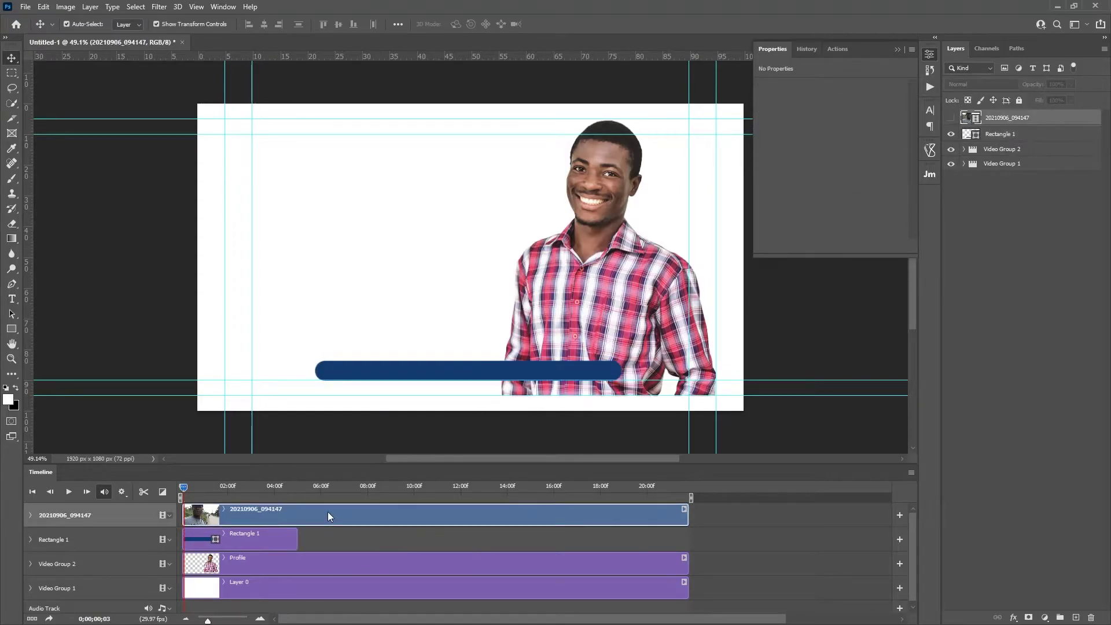
{"action": "key", "text": "Delete"}
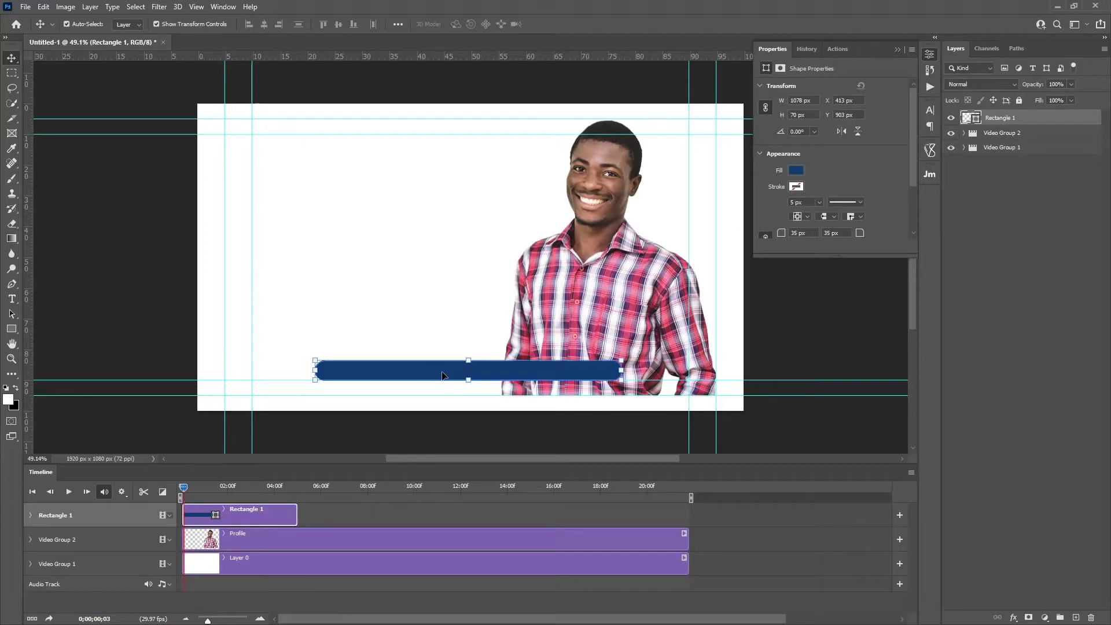
Draw a square-cornered Rectangle 2 bar, delete Rectangle 1, and move the new bar near the bottom.
{"action": "key", "text": "u"}
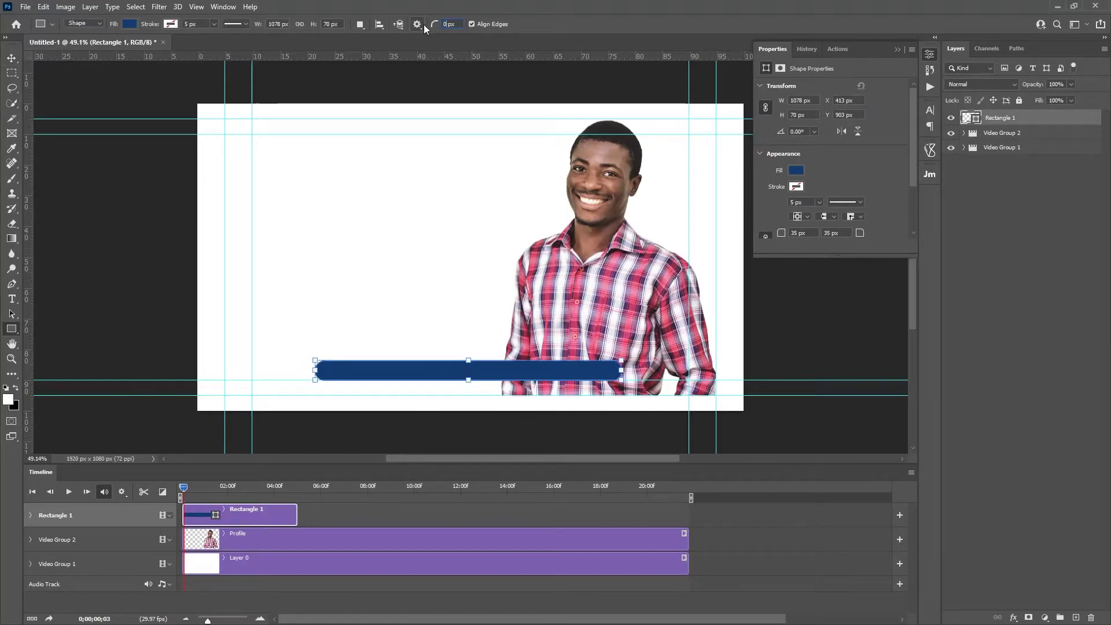
{"action": "left_click_drag", "start_coordinate": [309, 315], "coordinate": [615, 341]}
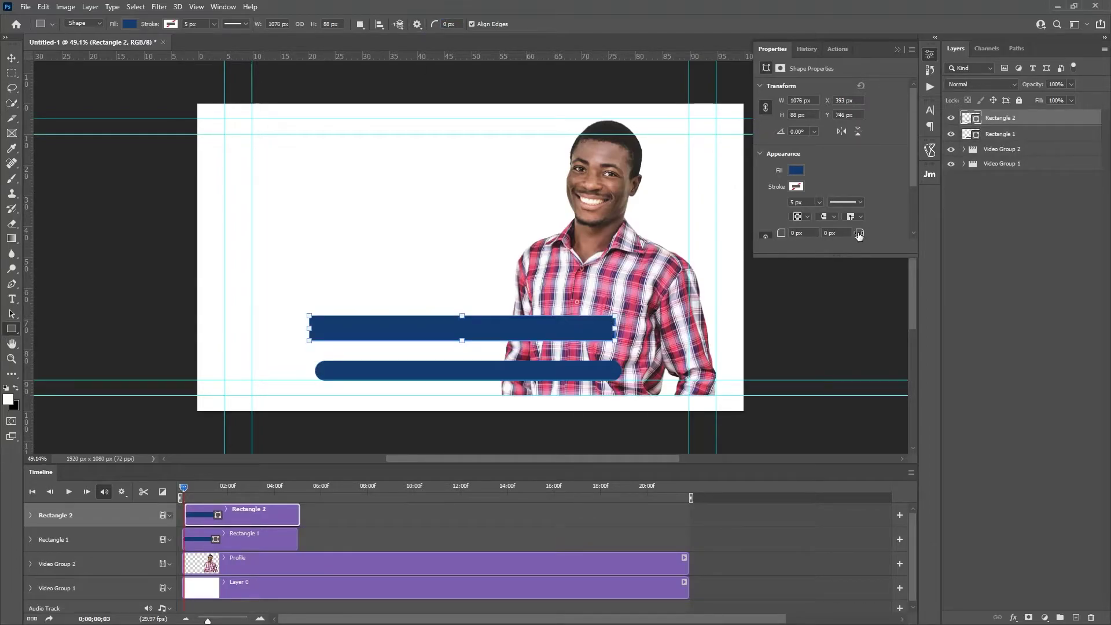
{"action": "left_click", "coordinate": [1013, 132]}
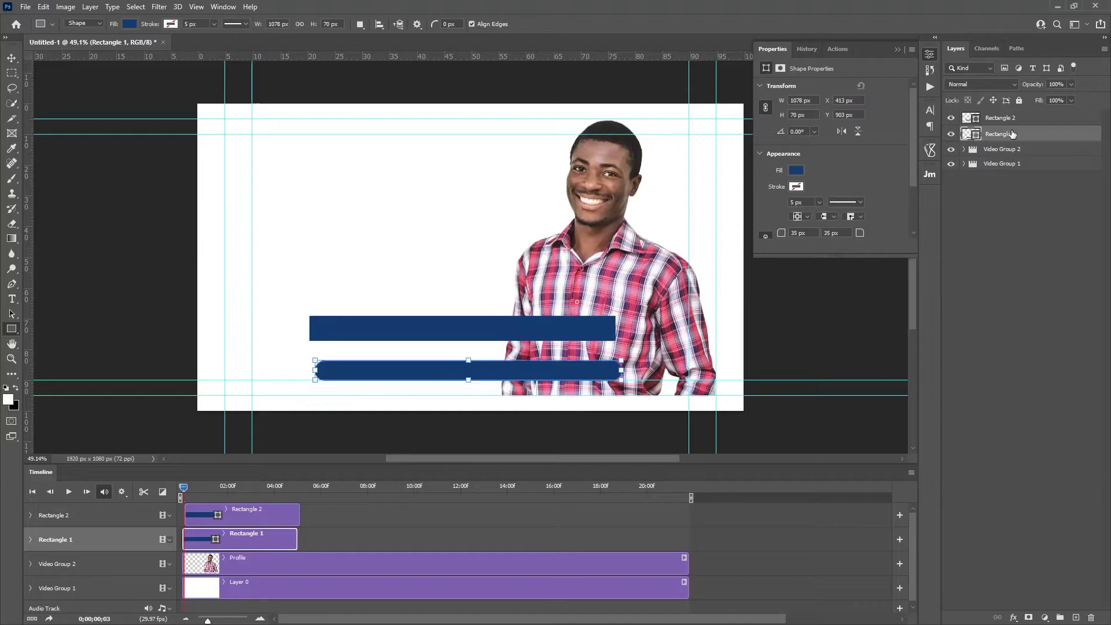
{"action": "key", "text": "Delete"}
{"action": "key", "text": "v"}
{"action": "left_click", "coordinate": [459, 332]}
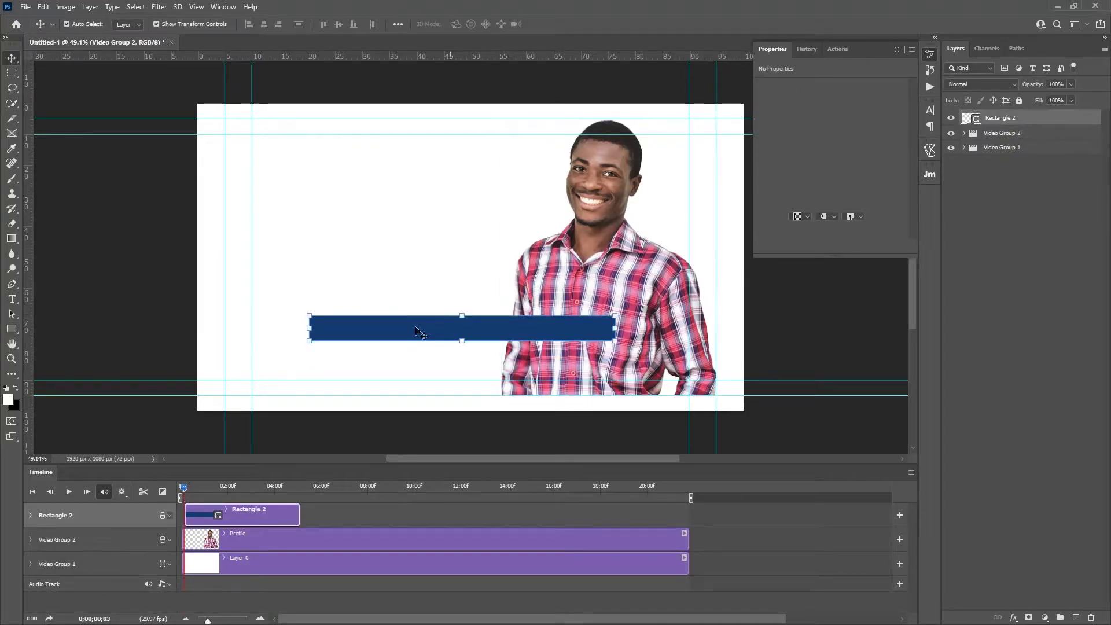
{"action": "left_click_drag", "start_coordinate": [459, 332], "coordinate": [461, 372]}
{"action": "left_click_drag", "start_coordinate": [458, 370], "coordinate": [466, 364]}
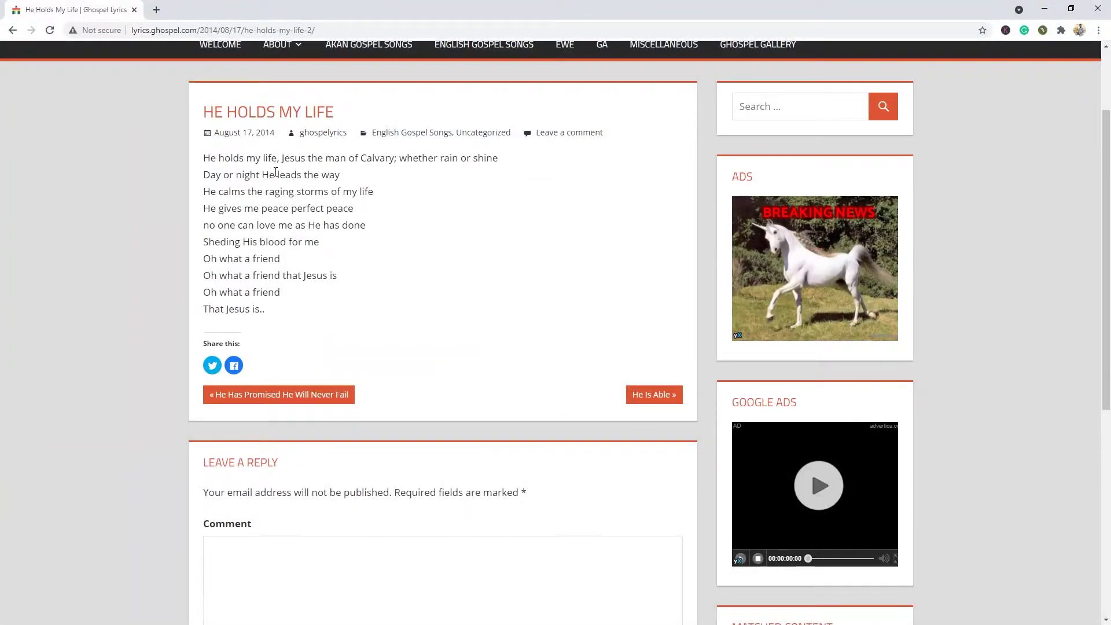
Zoom the lyrics page, copy the phrase 'He holds my life', and minimize Chrome.
{"action": "key", "text": "ctrl+plus"}
{"action": "scroll", "coordinate": [243, 203], "scroll_direction": "down", "scroll_amount": 6}
{"action": "left_click", "coordinate": [241, 224]}
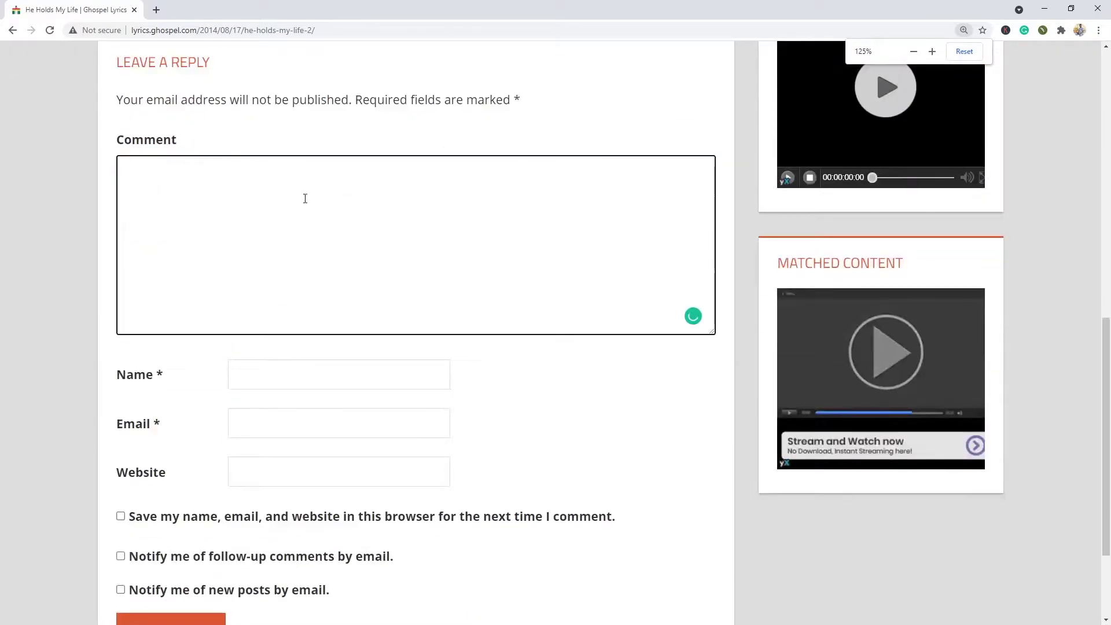
{"action": "scroll", "coordinate": [501, 195], "scroll_direction": "up", "scroll_amount": 12}
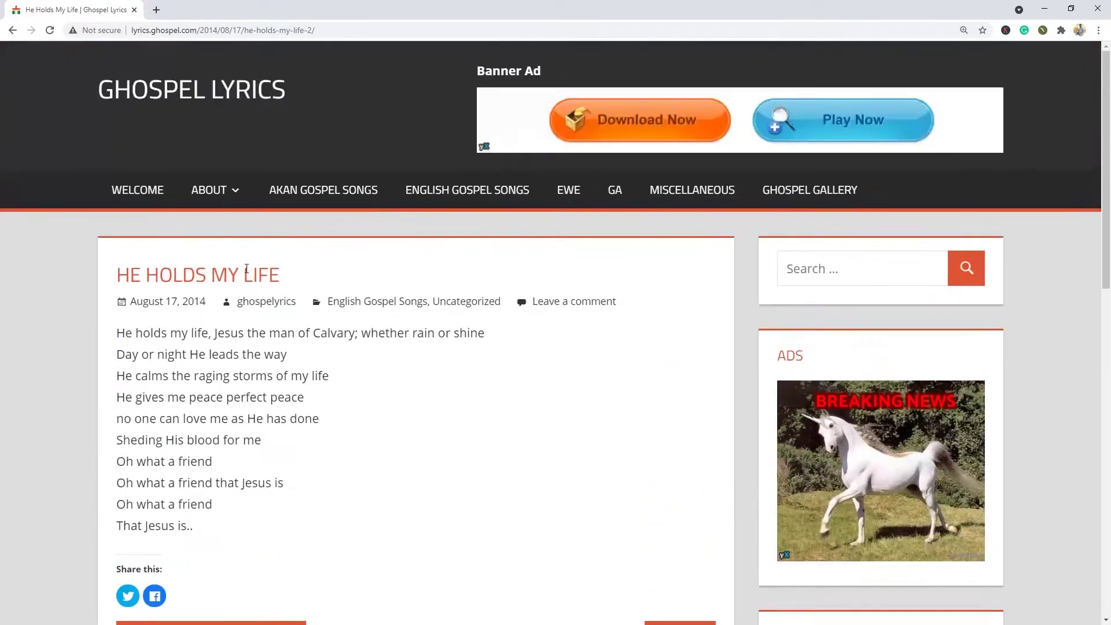
{"action": "scroll", "coordinate": [225, 327], "scroll_direction": "down", "scroll_amount": 1}
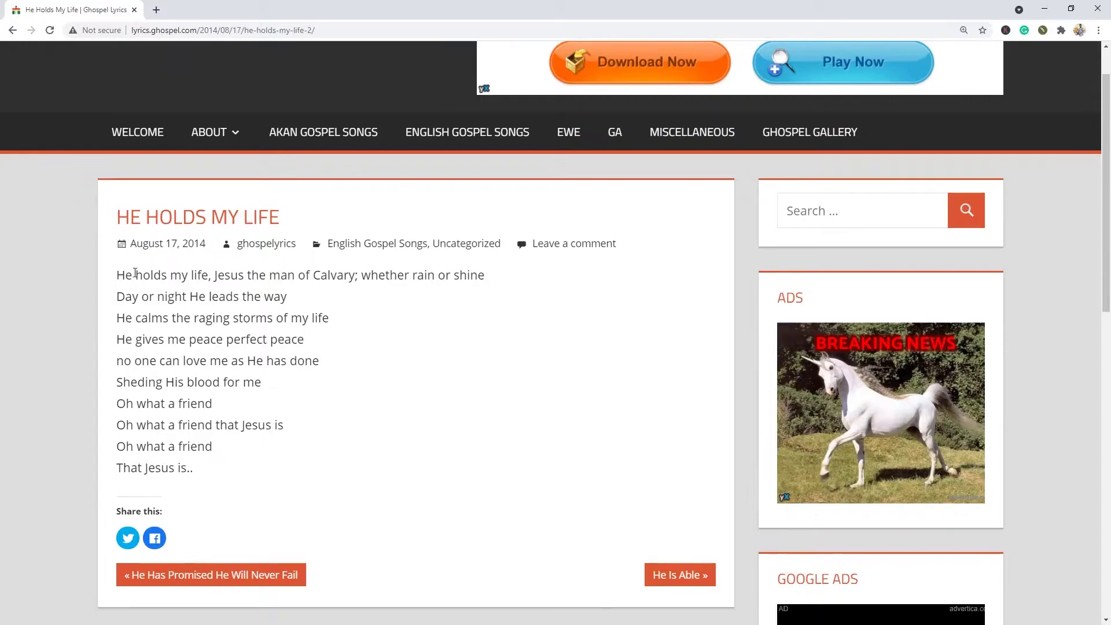
{"action": "left_click_drag", "start_coordinate": [118, 275], "coordinate": [208, 276]}
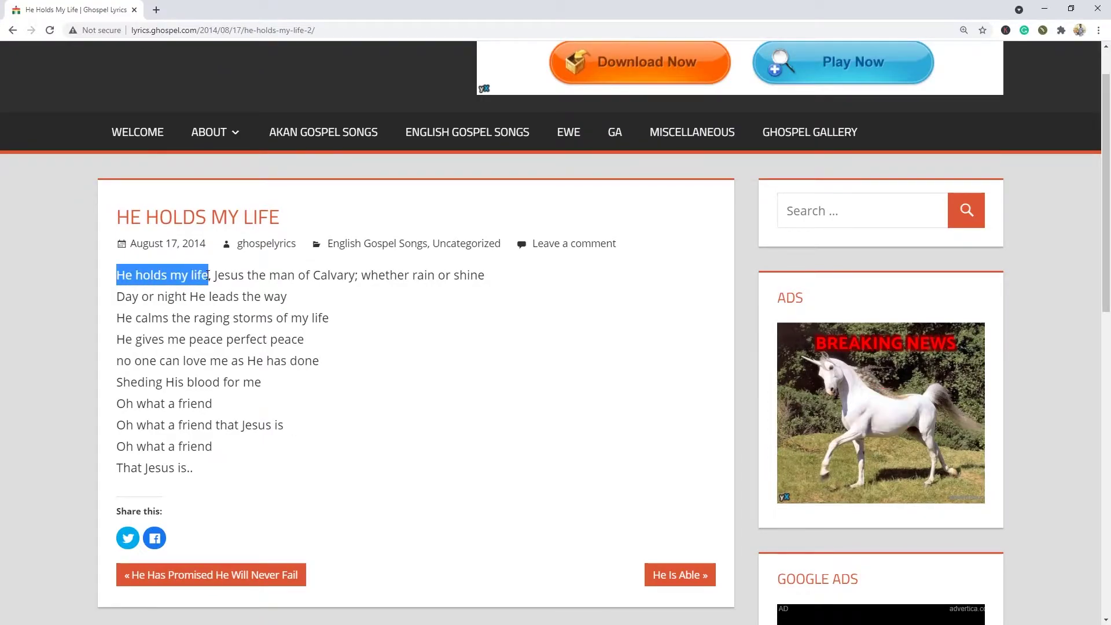
{"action": "right_click", "coordinate": [177, 278]}
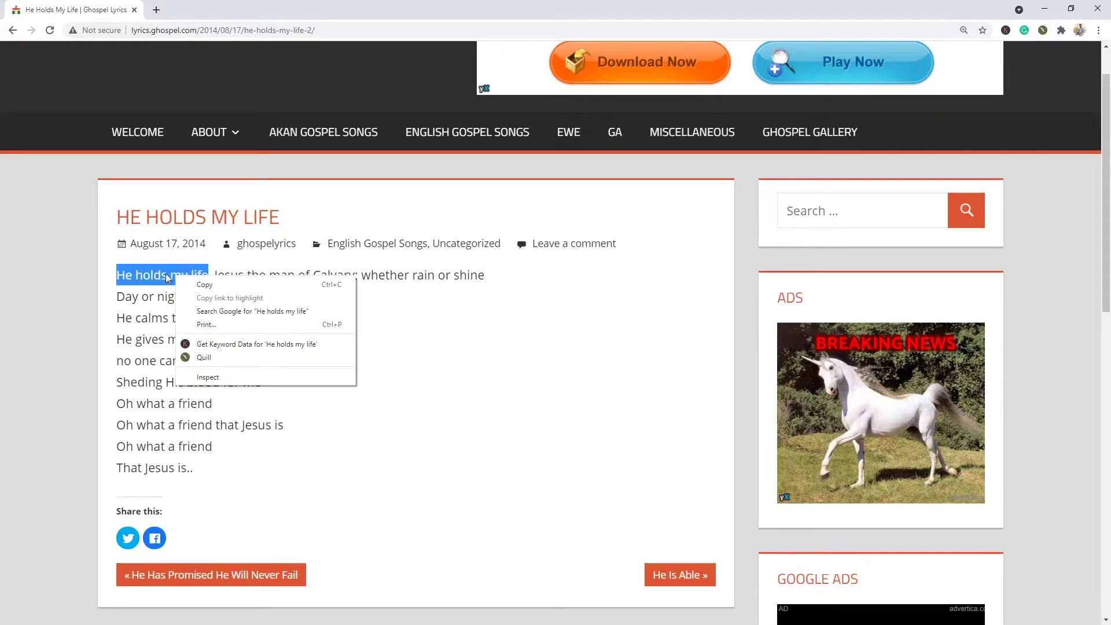
{"action": "left_click", "coordinate": [206, 285]}
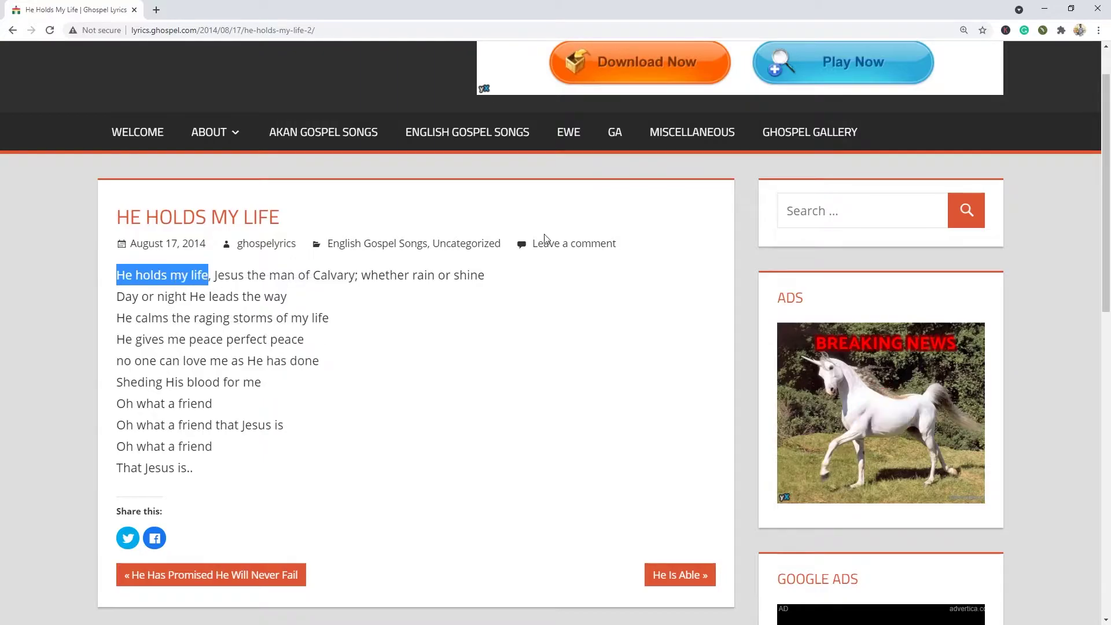
{"action": "left_click", "coordinate": [1049, 10]}
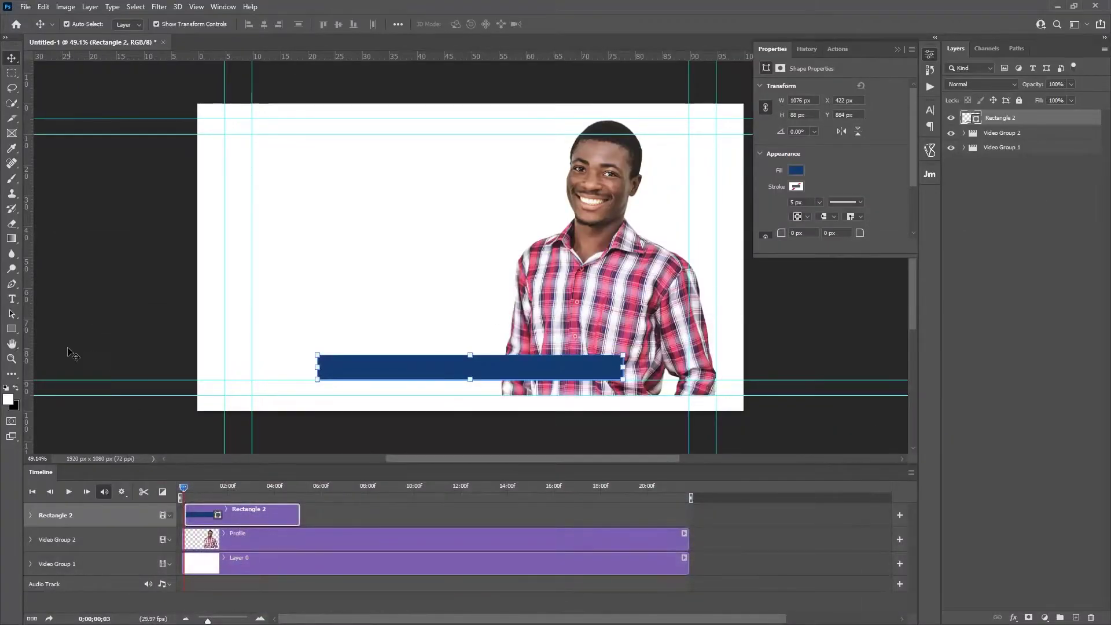
Paste 'He holds my life' into a new text layer and move it onto the blue bar.
{"action": "left_click", "coordinate": [12, 299]}
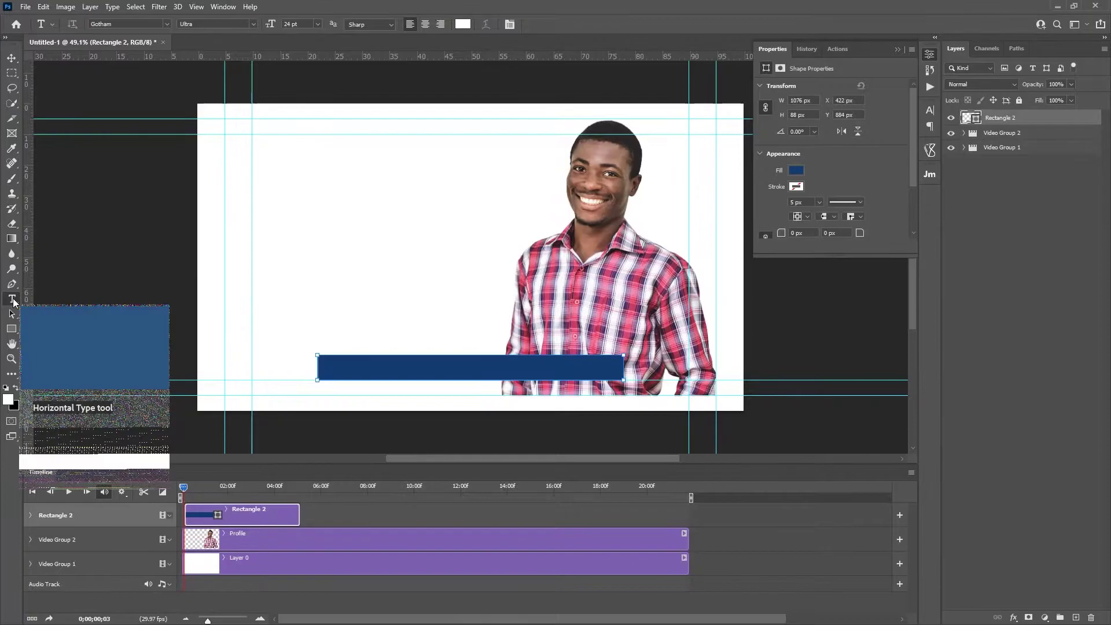
{"action": "left_click", "coordinate": [403, 310]}
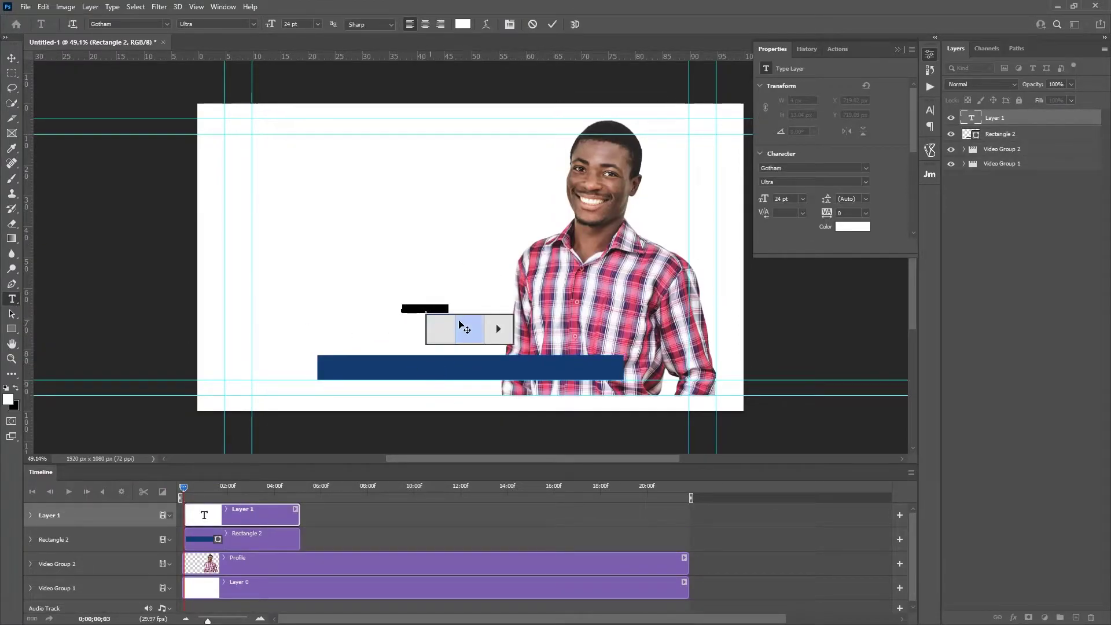
{"action": "key", "text": "ctrl+v"}
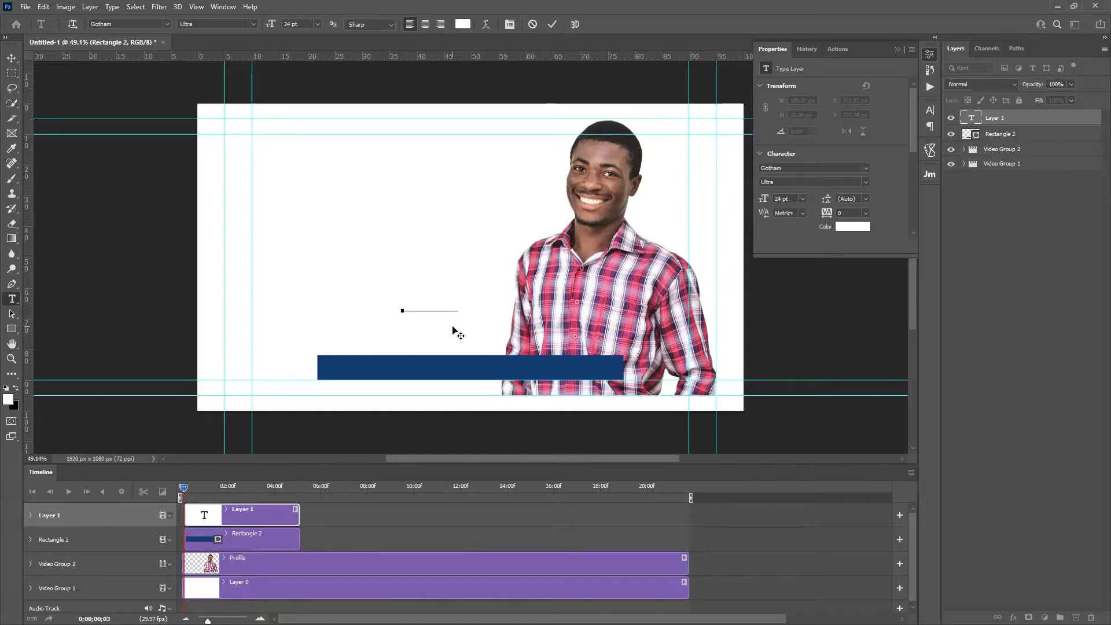
{"action": "left_click_drag", "start_coordinate": [419, 326], "coordinate": [480, 384]}
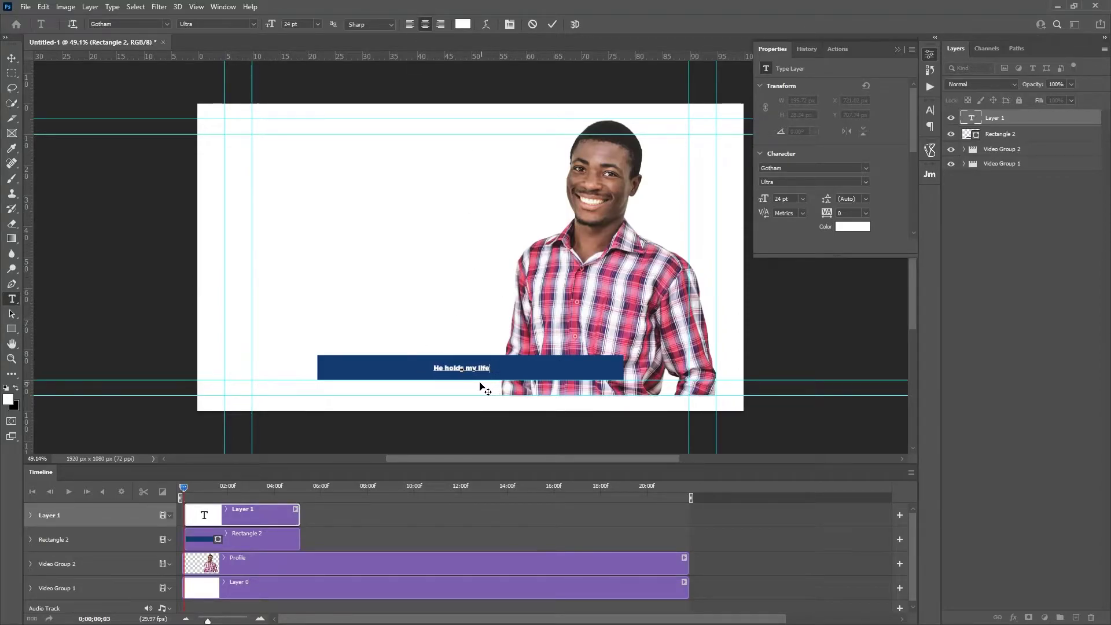
Set the lyric text to All Caps at 72 pt in the Character panel and commit it.
{"action": "key", "text": "ctrl+a"}
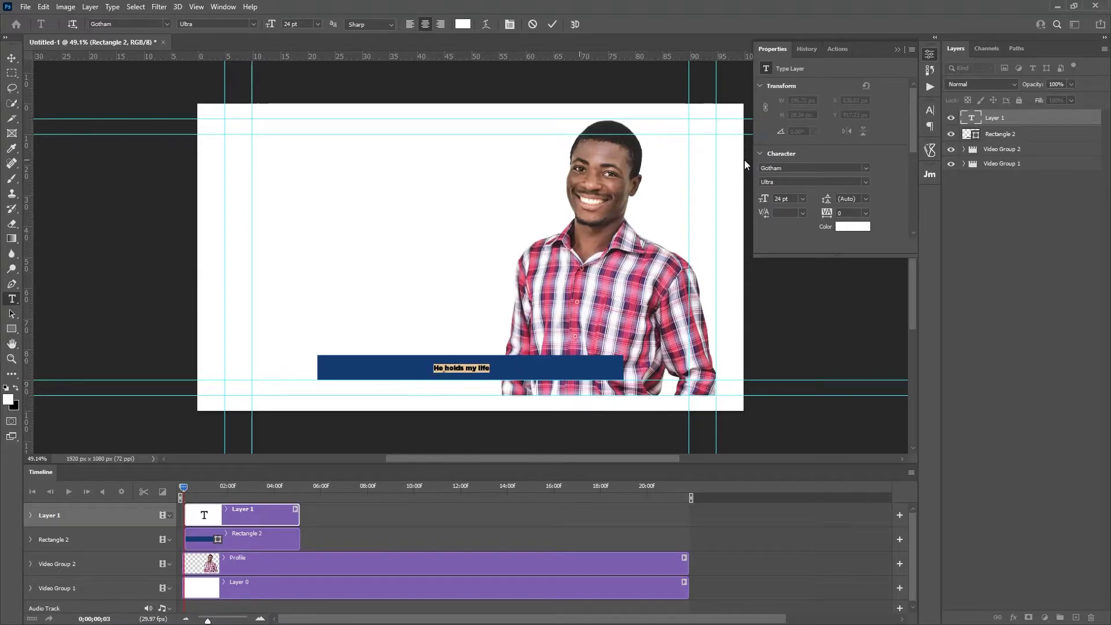
{"action": "left_click", "coordinate": [223, 6]}
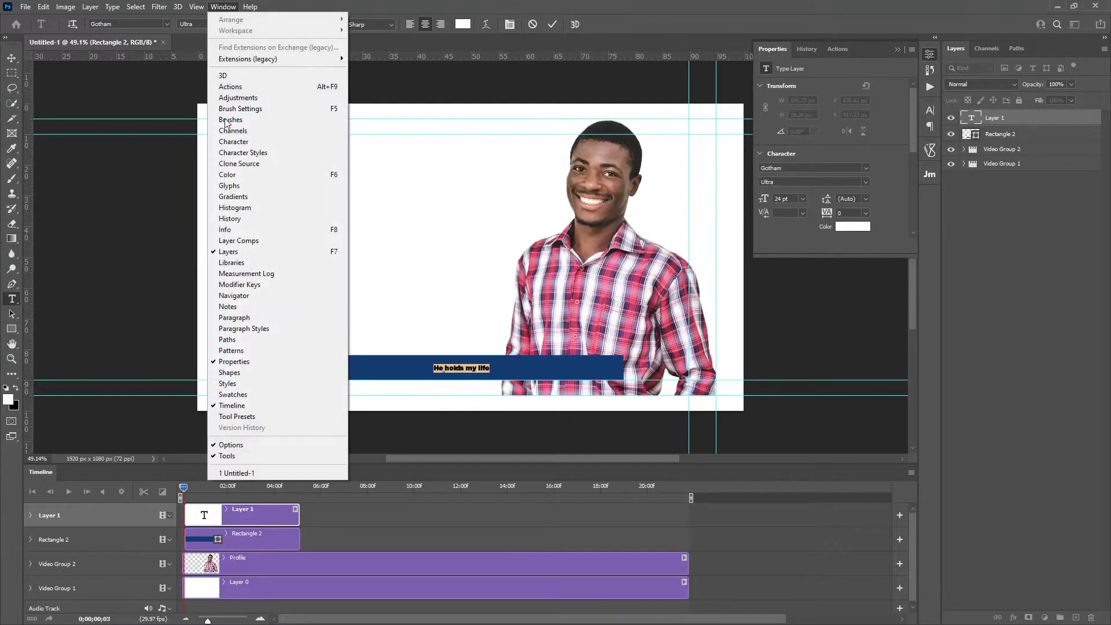
{"action": "left_click", "coordinate": [233, 142]}
{"action": "left_click", "coordinate": [834, 190]}
{"action": "left_click_drag", "start_coordinate": [272, 23], "coordinate": [300, 22]}
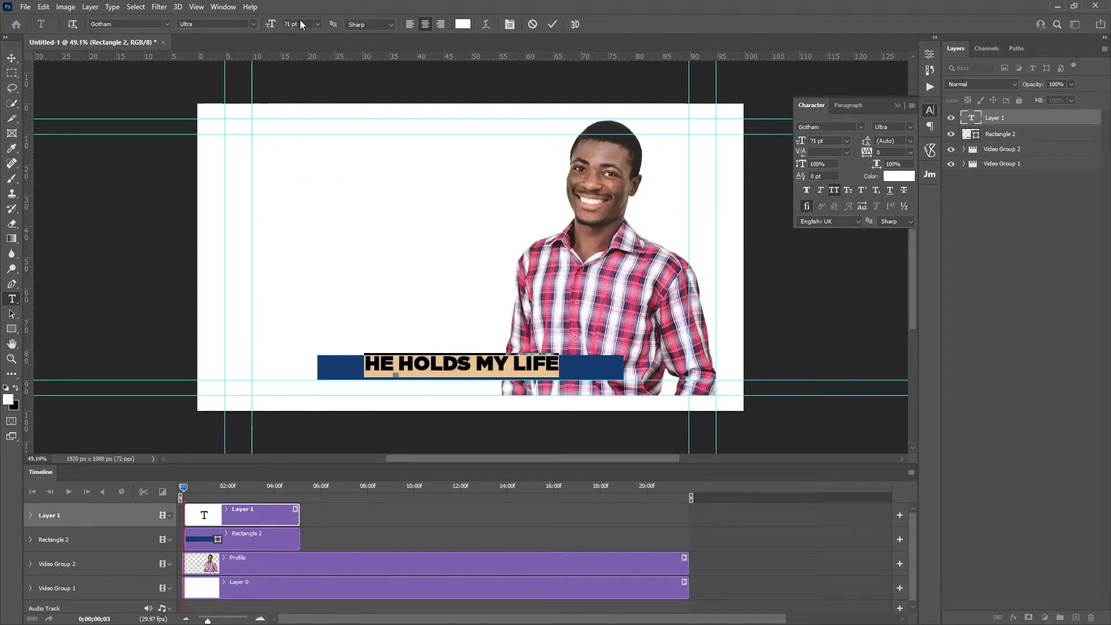
{"action": "left_click", "coordinate": [318, 25]}
{"action": "left_click", "coordinate": [315, 172]}
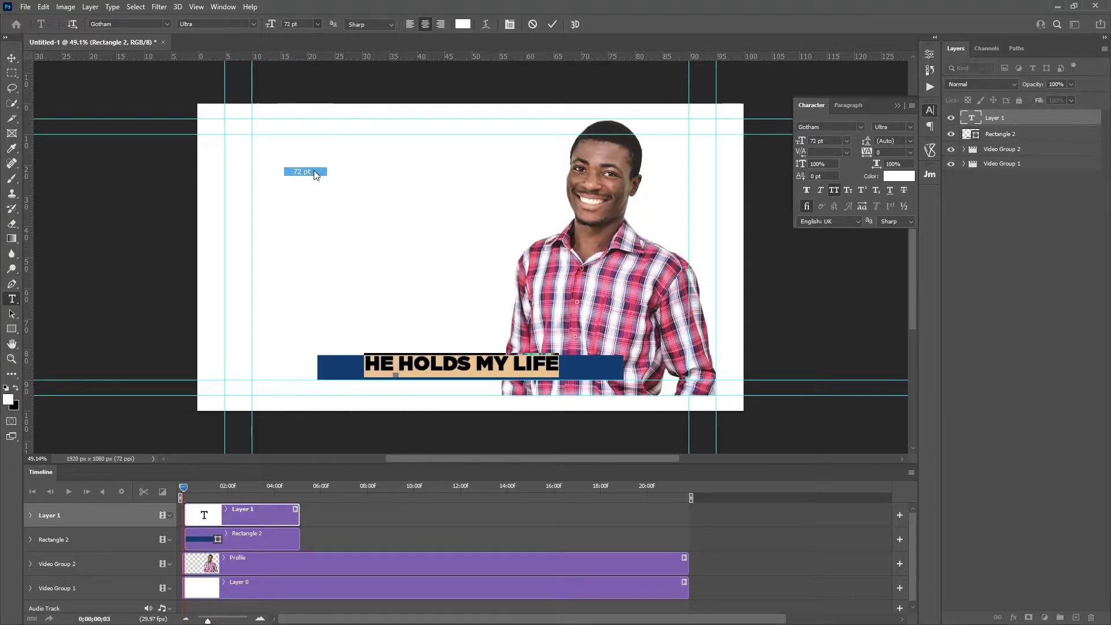
{"action": "left_click", "coordinate": [457, 366]}
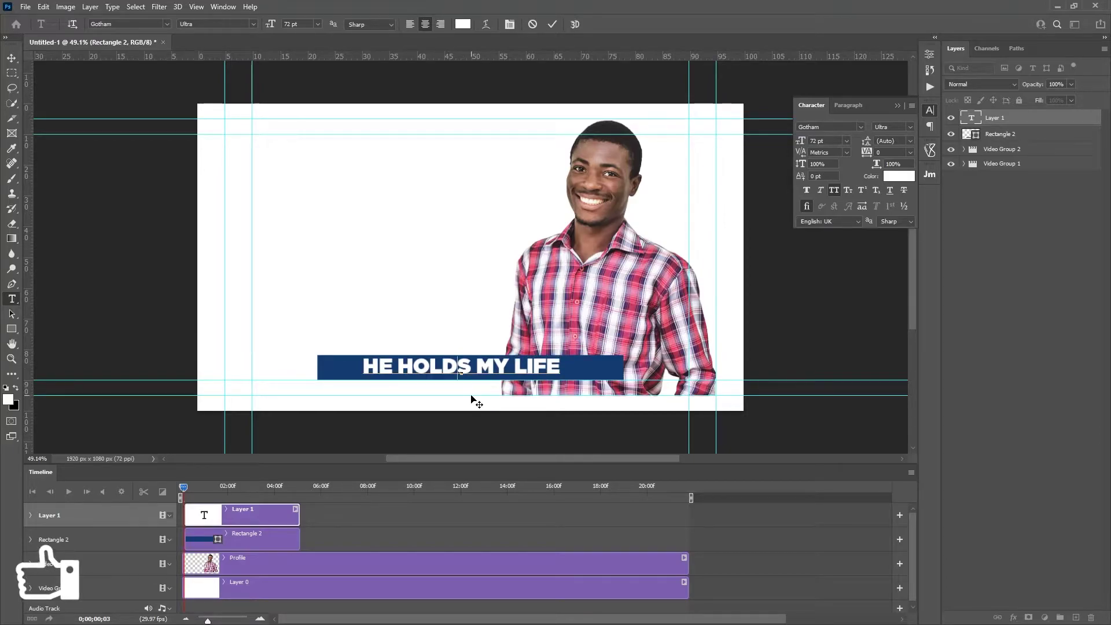
{"action": "left_click", "coordinate": [553, 24]}
{"action": "key", "text": "v"}
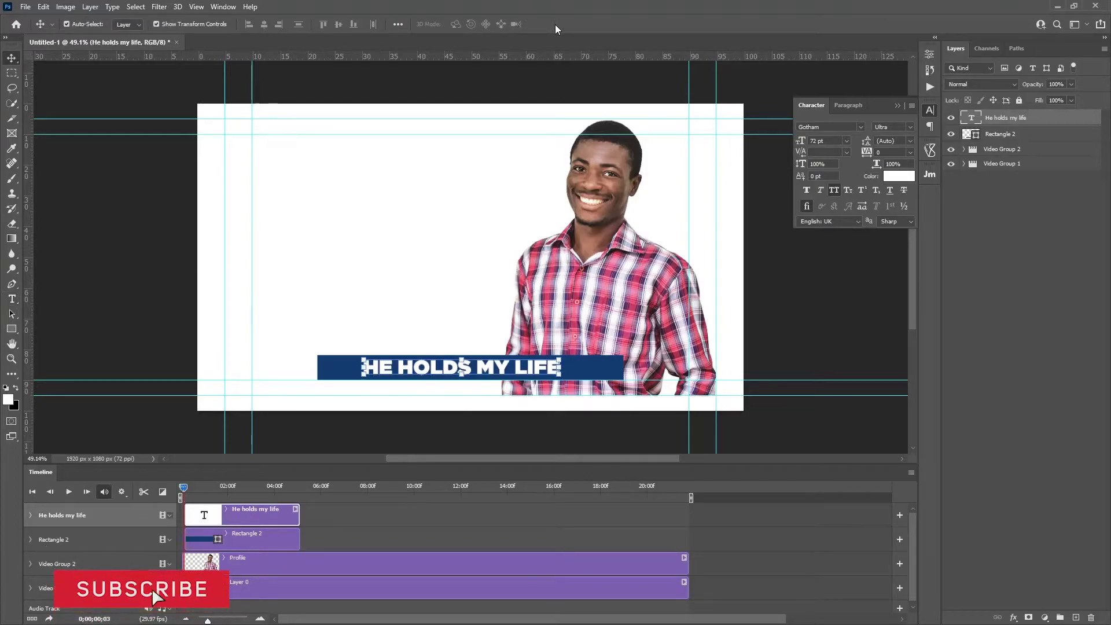
Narrow the Rectangle 2 bar to about 72% width, pulling both sides in around the lyric text.
{"action": "key", "text": "z"}
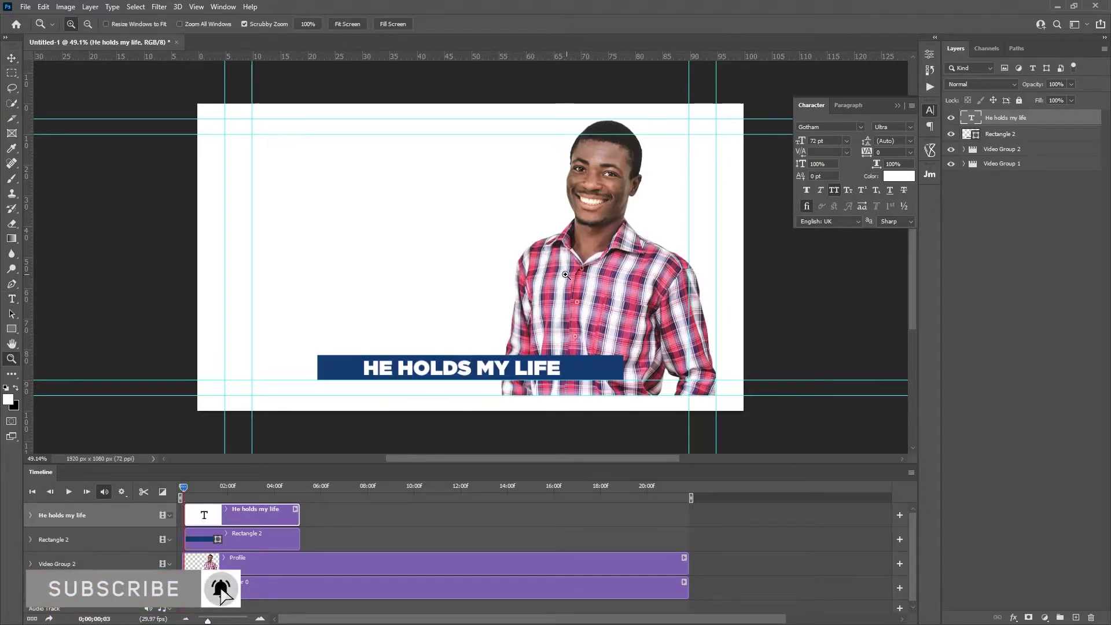
{"action": "key", "text": "v"}
{"action": "left_click", "coordinate": [618, 372]}
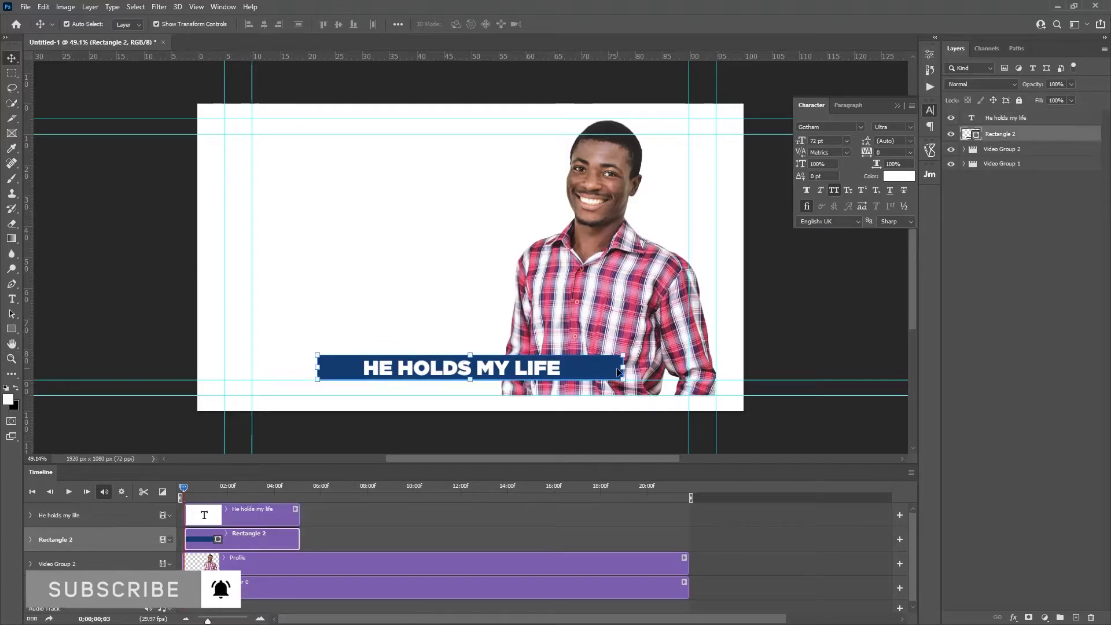
{"action": "left_click_drag", "start_coordinate": [618, 372], "coordinate": [573, 367]}
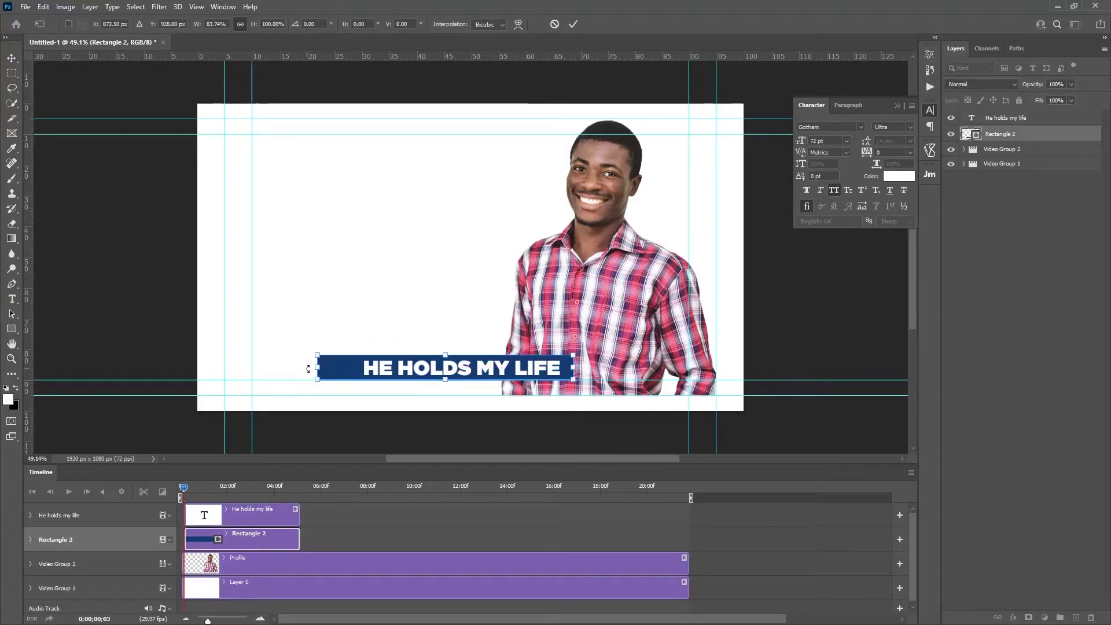
{"action": "left_click_drag", "start_coordinate": [318, 365], "coordinate": [354, 369]}
{"action": "key", "text": "Return"}
{"action": "key", "text": "z"}
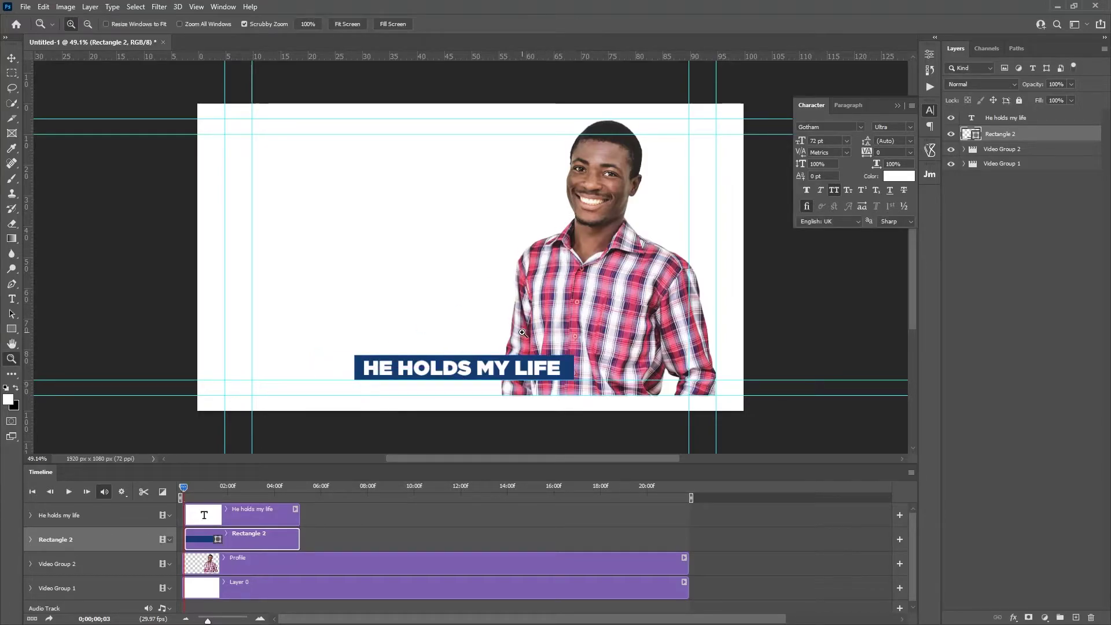
{"action": "scroll", "coordinate": [227, 574], "scroll_direction": "down", "scroll_amount": 1}
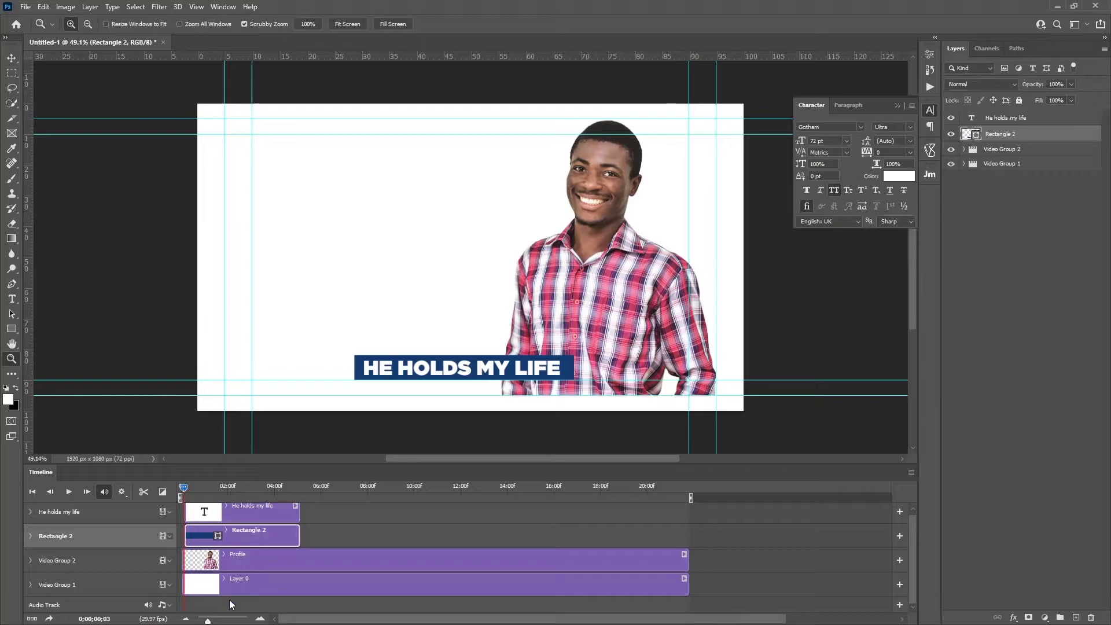
{"action": "left_click", "coordinate": [229, 599]}
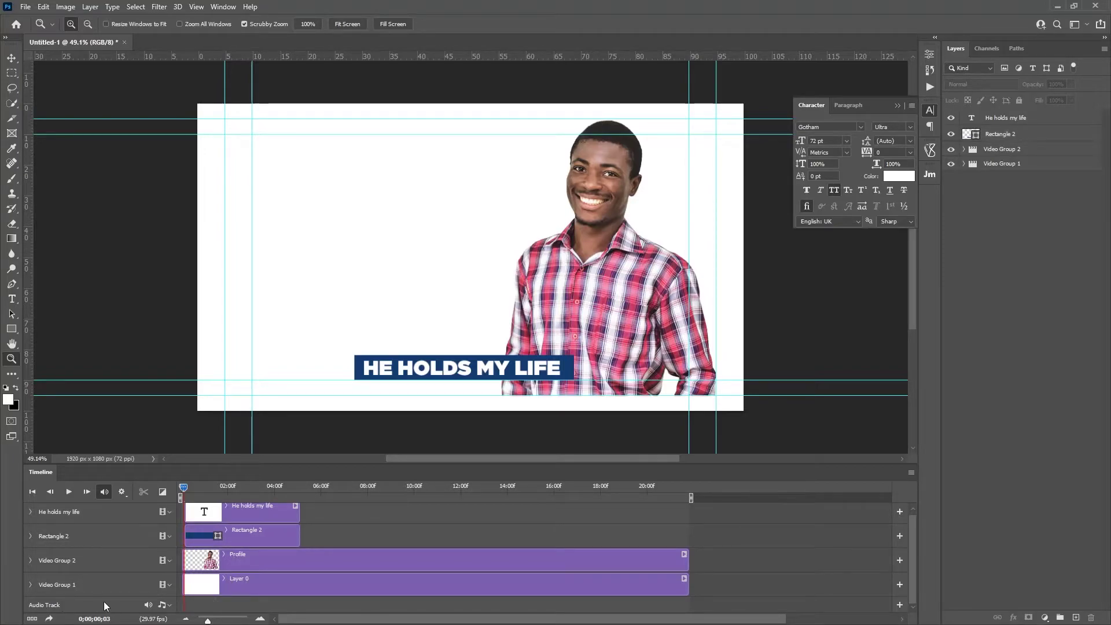
Add the M_neskin_-_Beggin song from the Music folder to the audio track.
{"action": "left_click", "coordinate": [162, 605]}
{"action": "left_click", "coordinate": [193, 533]}
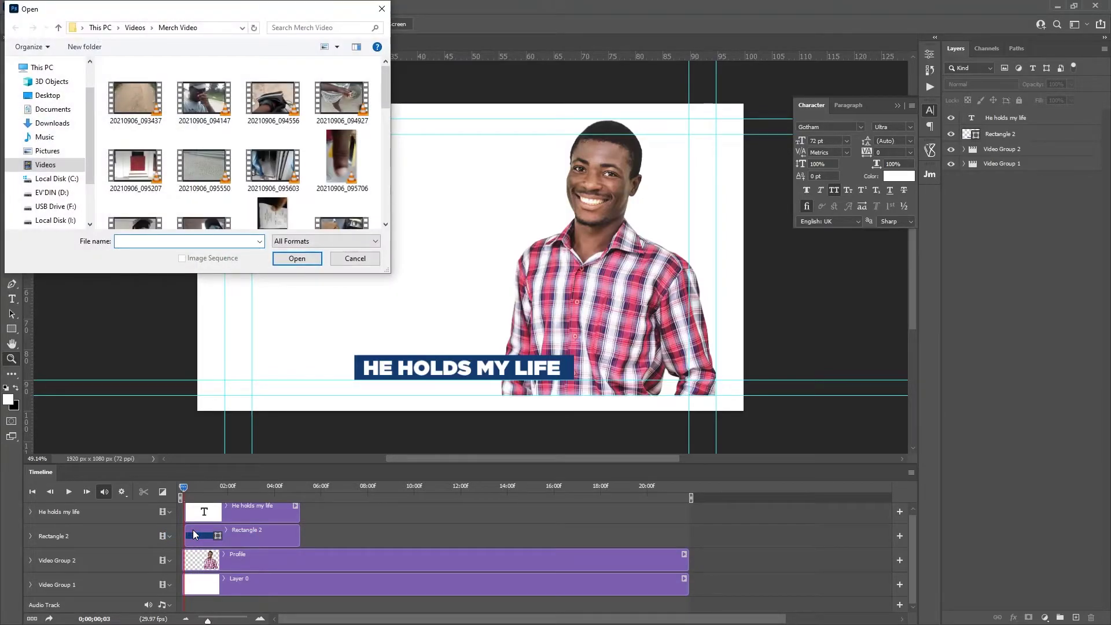
{"action": "left_click", "coordinate": [49, 137]}
{"action": "left_click_drag", "start_coordinate": [384, 105], "coordinate": [379, 191]}
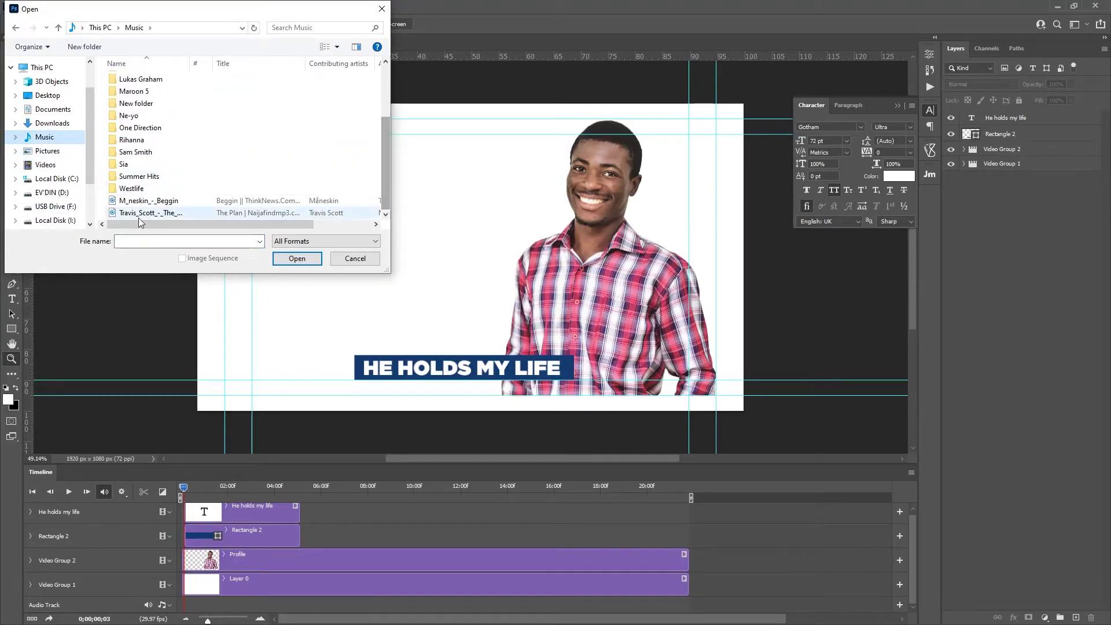
{"action": "left_click", "coordinate": [150, 201]}
{"action": "left_click", "coordinate": [295, 259]}
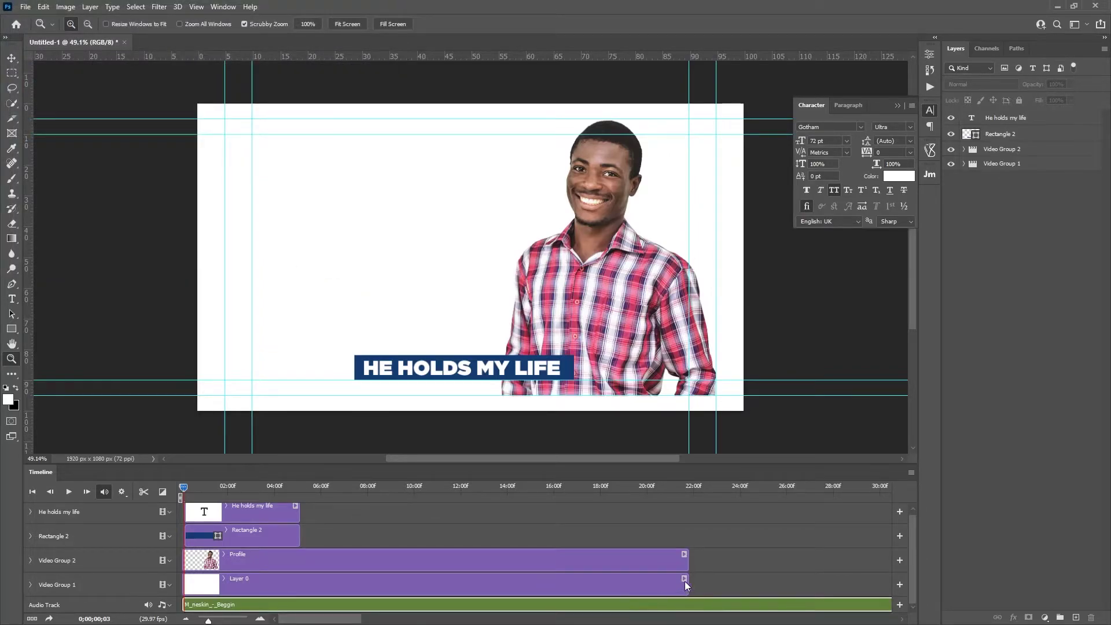
Trim the song's end to match the video clips and set the playhead to 2 seconds.
{"action": "left_click", "coordinate": [192, 620]}
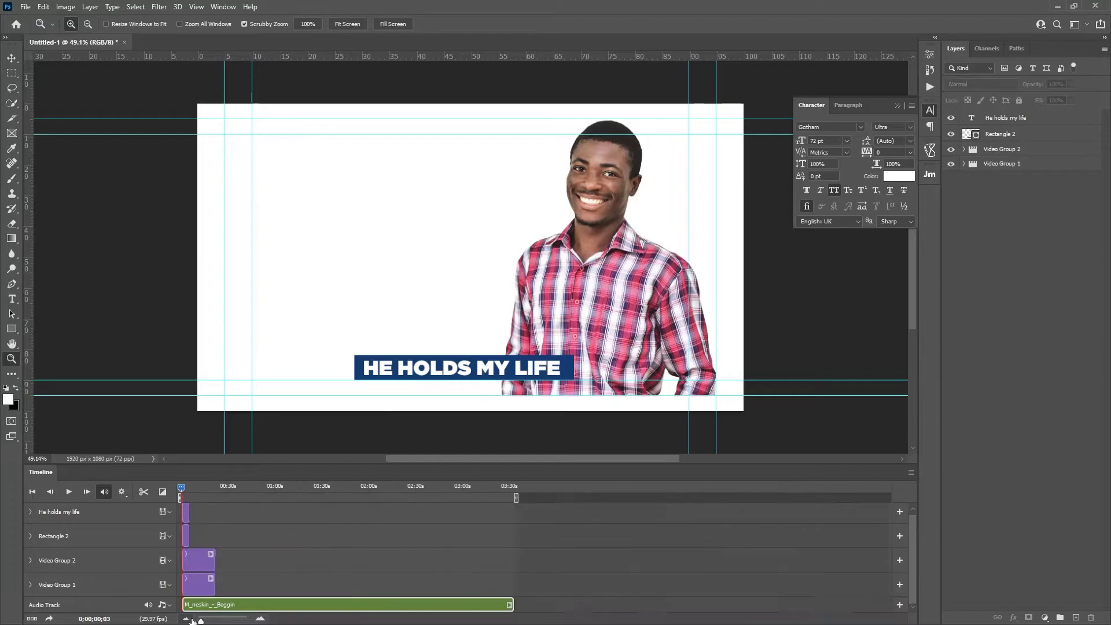
{"action": "mouse_move", "coordinate": [512, 604]}
{"action": "left_mouse_down"}
{"action": "mouse_move", "coordinate": [237, 604]}
{"action": "mouse_move", "coordinate": [257, 605]}
{"action": "left_mouse_up"}
{"action": "left_click", "coordinate": [259, 618]}
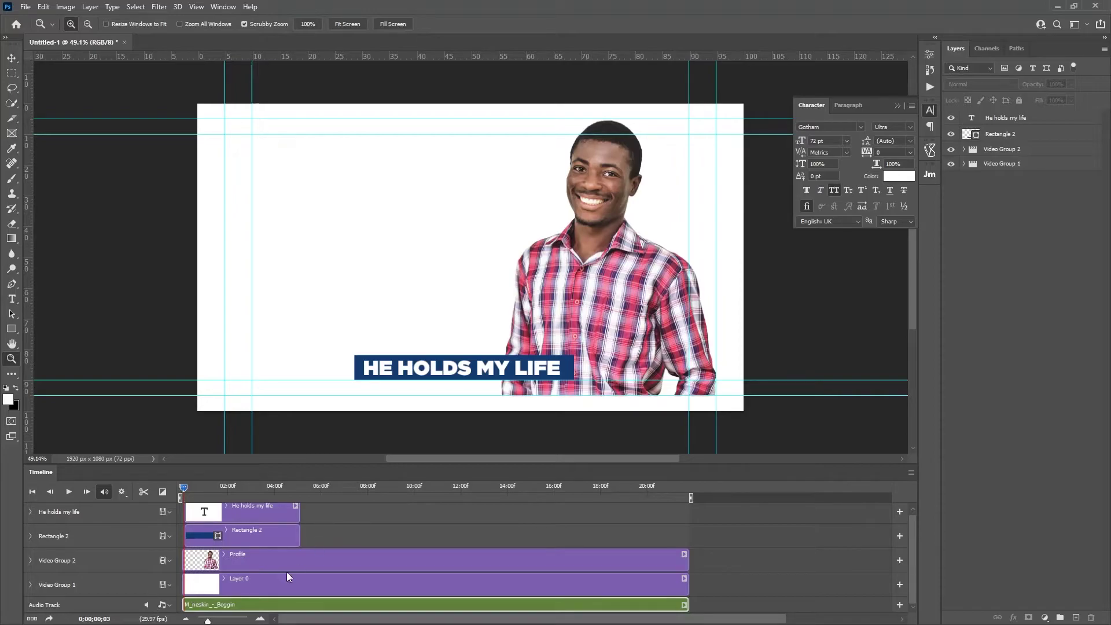
{"action": "left_click_drag", "start_coordinate": [185, 487], "coordinate": [231, 490]}
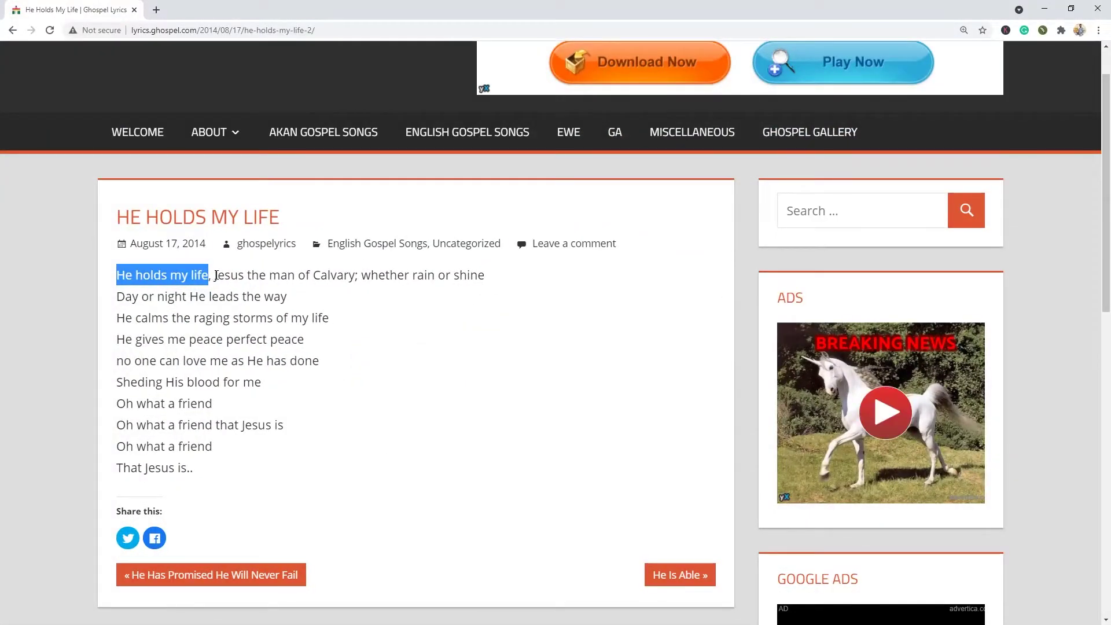
Copy the lyric 'Jesus the man of Calvary' from the browser page.
{"action": "left_click_drag", "start_coordinate": [216, 276], "coordinate": [354, 276]}
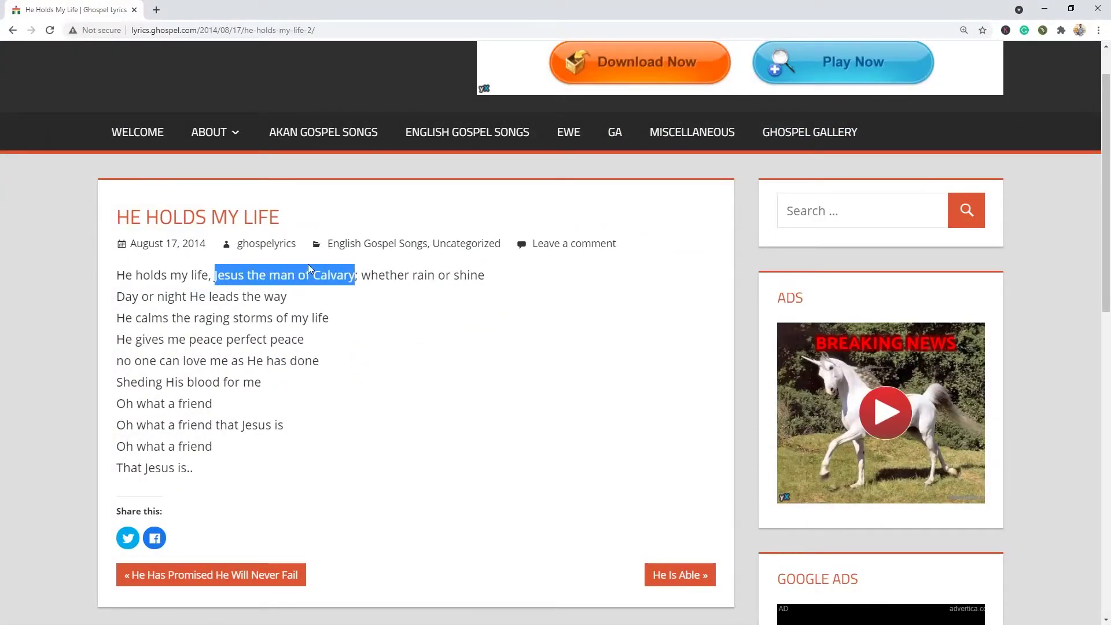
{"action": "right_click", "coordinate": [354, 276]}
{"action": "left_click", "coordinate": [384, 286]}
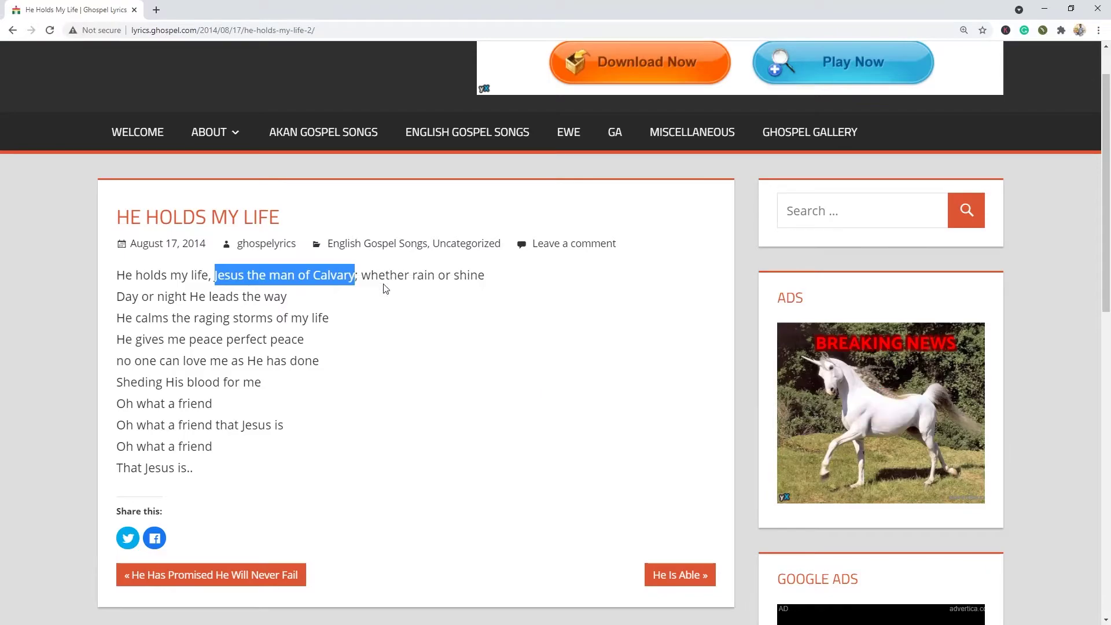
{"action": "left_click", "coordinate": [1036, 7]}
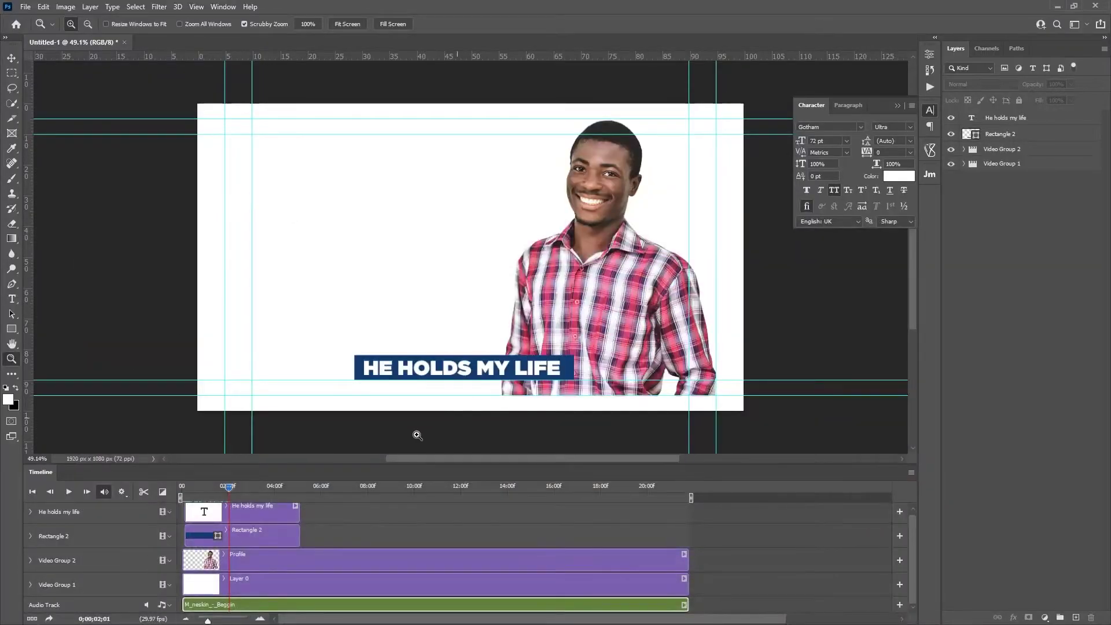
Split the lyric clip and the blue bar clip at the two-second playhead.
{"action": "left_click", "coordinate": [243, 509]}
{"action": "left_click", "coordinate": [249, 536]}
{"action": "left_click", "coordinate": [248, 512]}
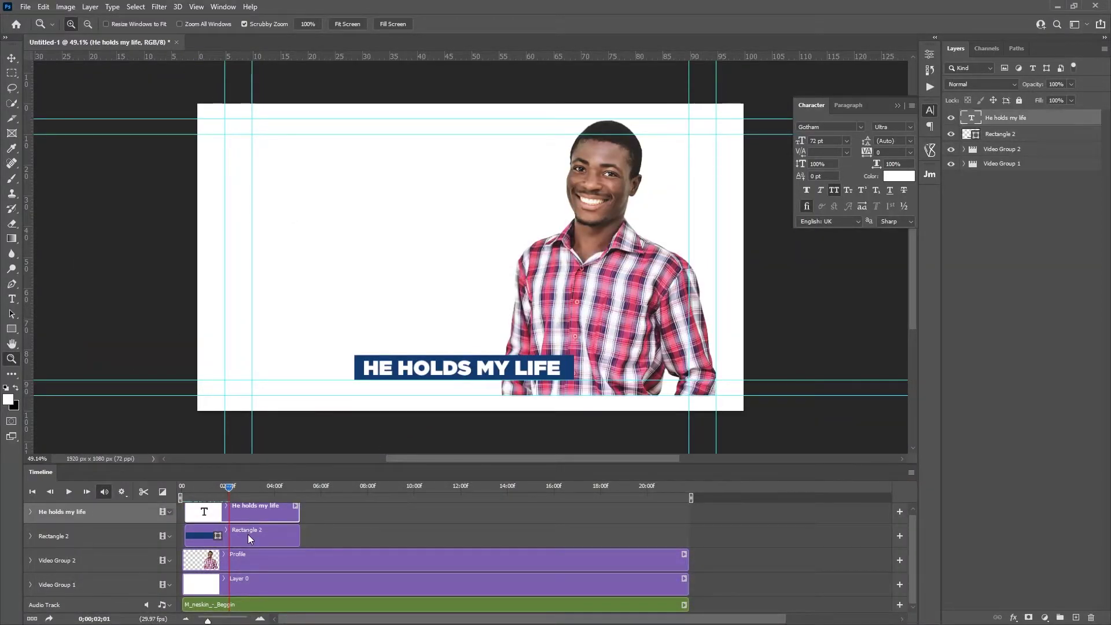
{"action": "left_click", "coordinate": [144, 491]}
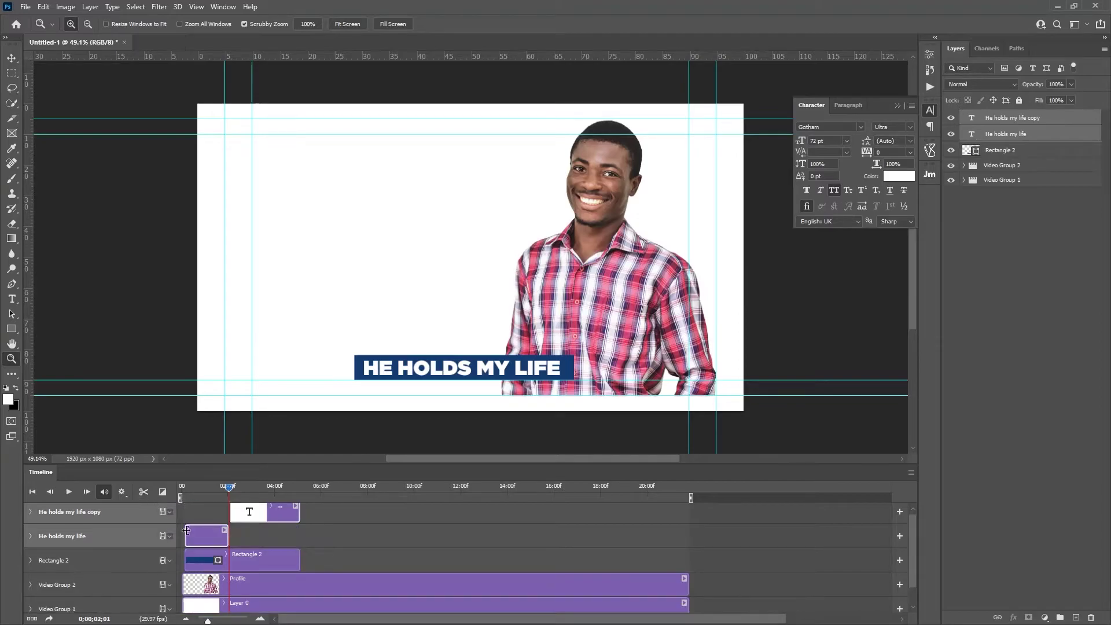
{"action": "left_click", "coordinate": [255, 561]}
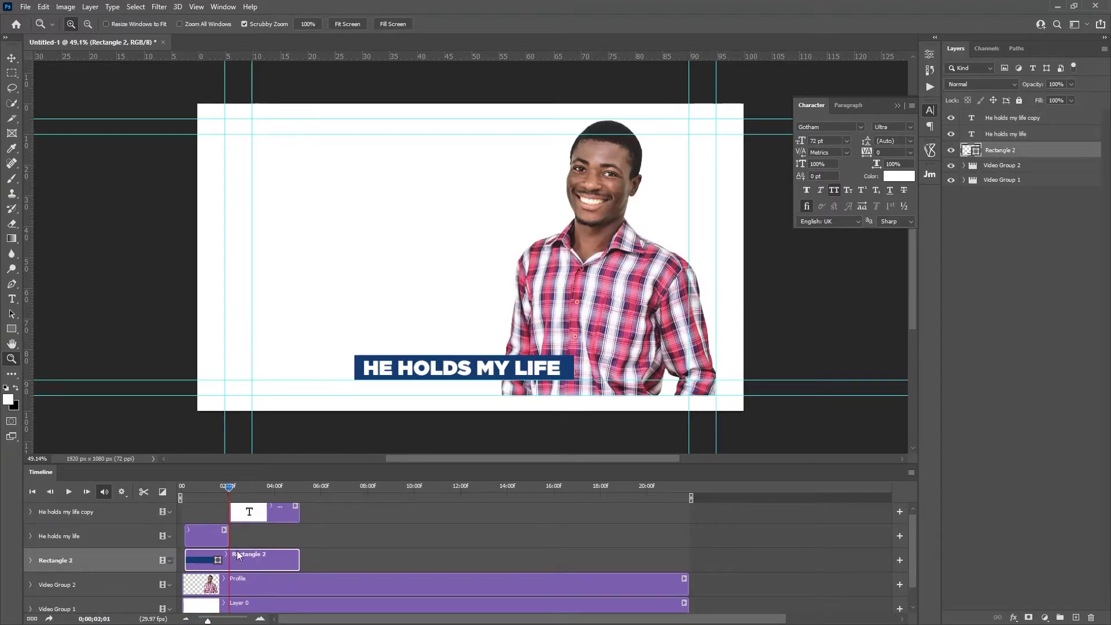
{"action": "left_click", "coordinate": [144, 491]}
Move each copy onto its original's track, then place the playhead in the second lyric clip.
{"action": "left_click", "coordinate": [351, 577]}
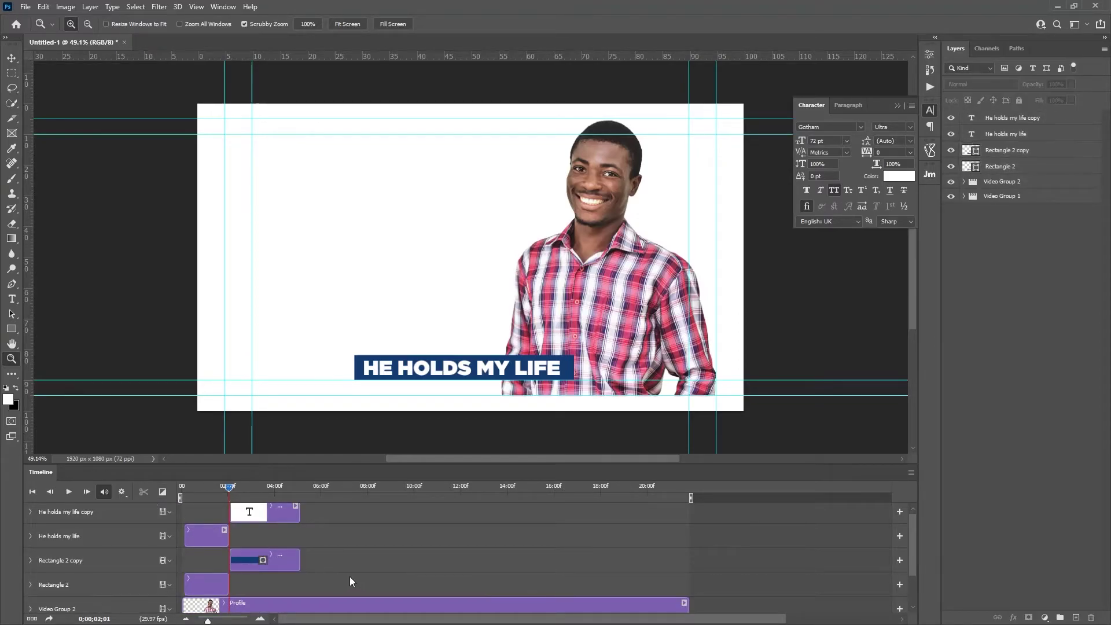
{"action": "left_click_drag", "start_coordinate": [285, 565], "coordinate": [283, 582]}
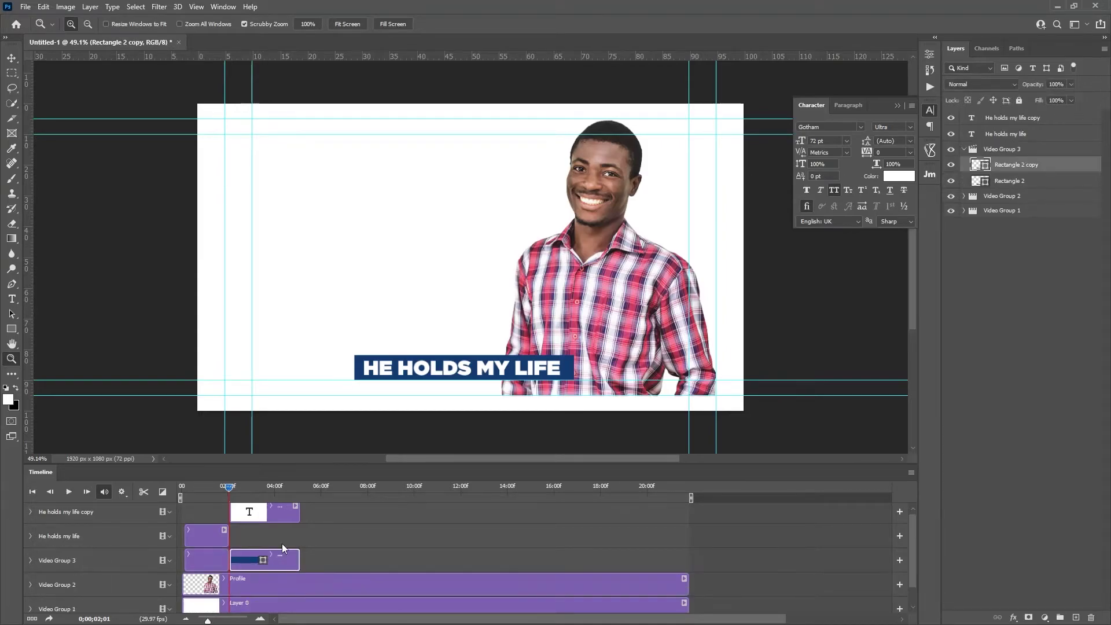
{"action": "left_click_drag", "start_coordinate": [276, 509], "coordinate": [277, 533]}
{"action": "left_click_drag", "start_coordinate": [231, 485], "coordinate": [267, 492]}
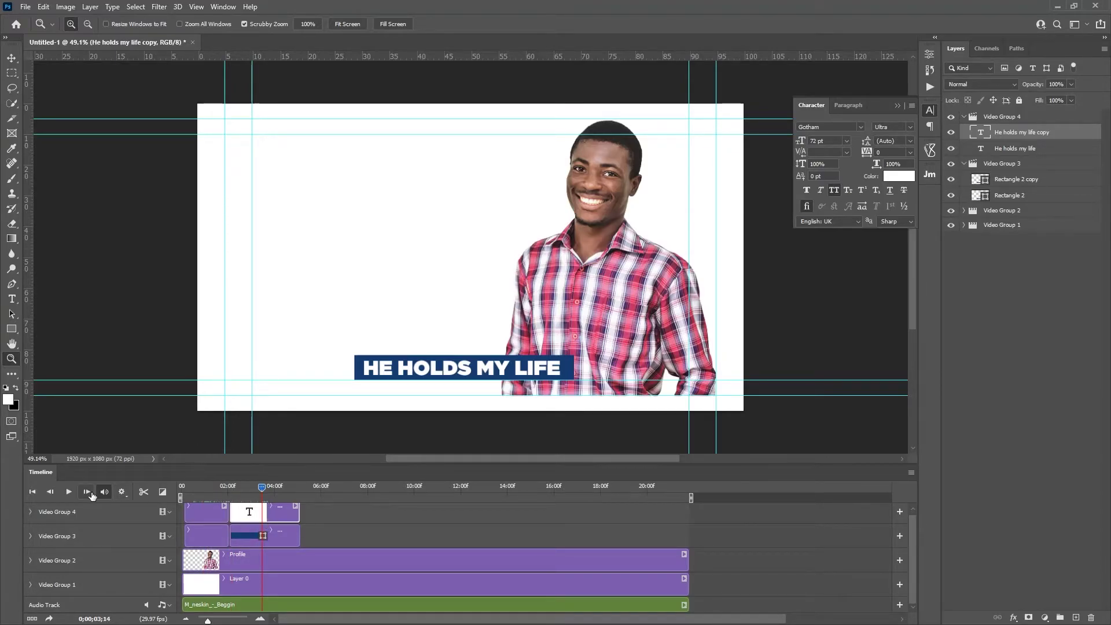
Replace the second lyric clip's text with the pasted JESUS THE MAN OF CALVARY.
{"action": "left_click", "coordinate": [11, 299]}
{"action": "left_click_drag", "start_coordinate": [323, 464], "coordinate": [322, 450]}
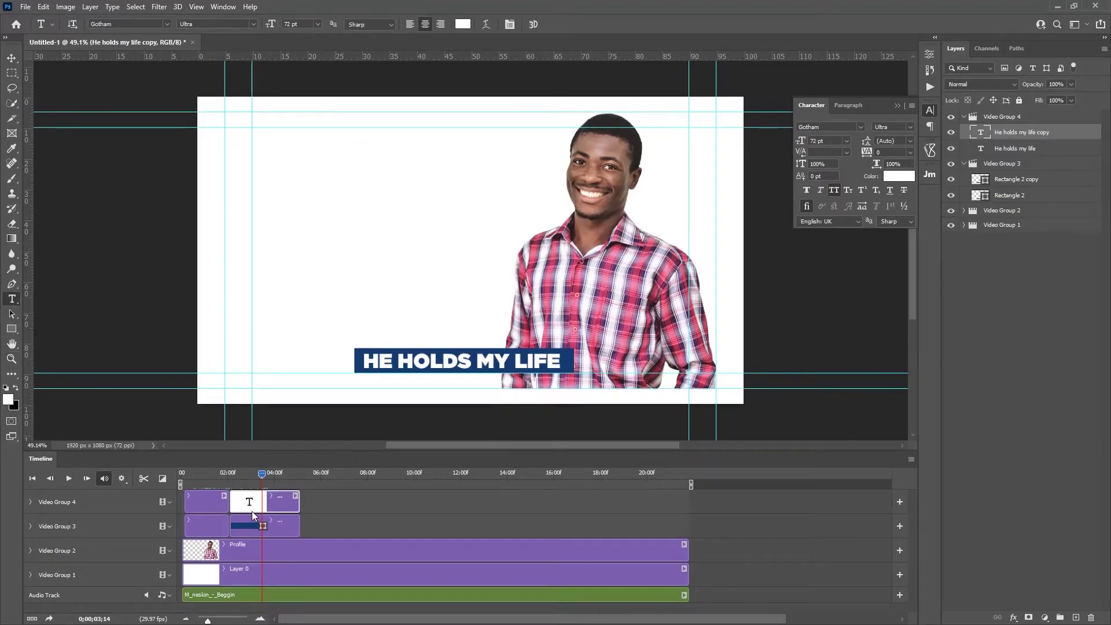
{"action": "left_click", "coordinate": [421, 360]}
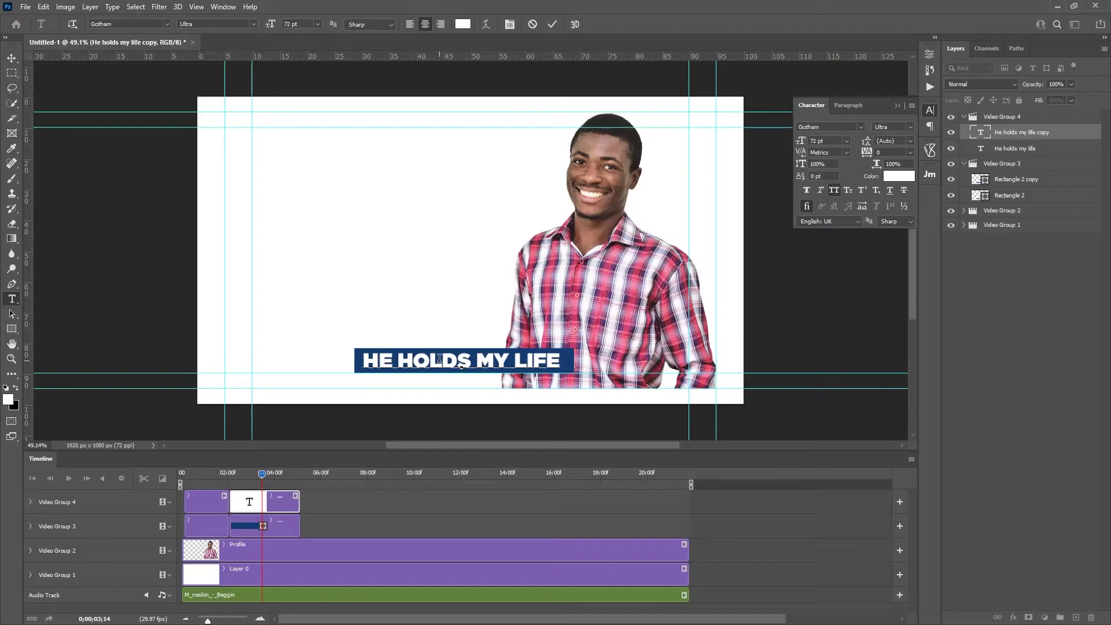
{"action": "triple_click", "coordinate": [428, 361]}
{"action": "left_click", "coordinate": [550, 356]}
{"action": "key", "text": "ctrl+a"}
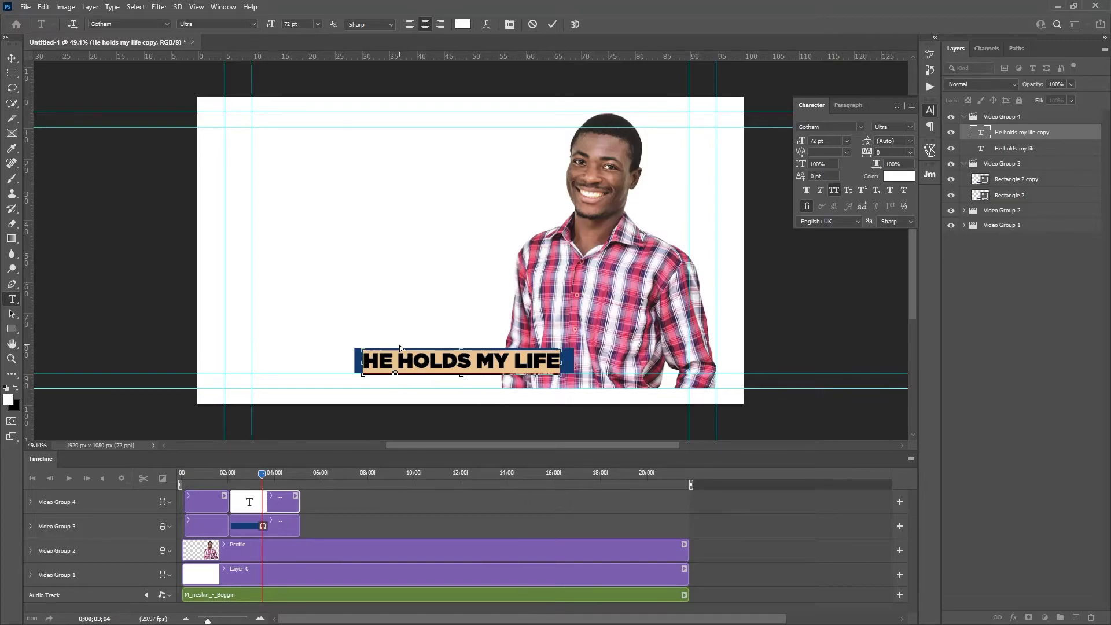
{"action": "key", "text": "ctrl+v"}
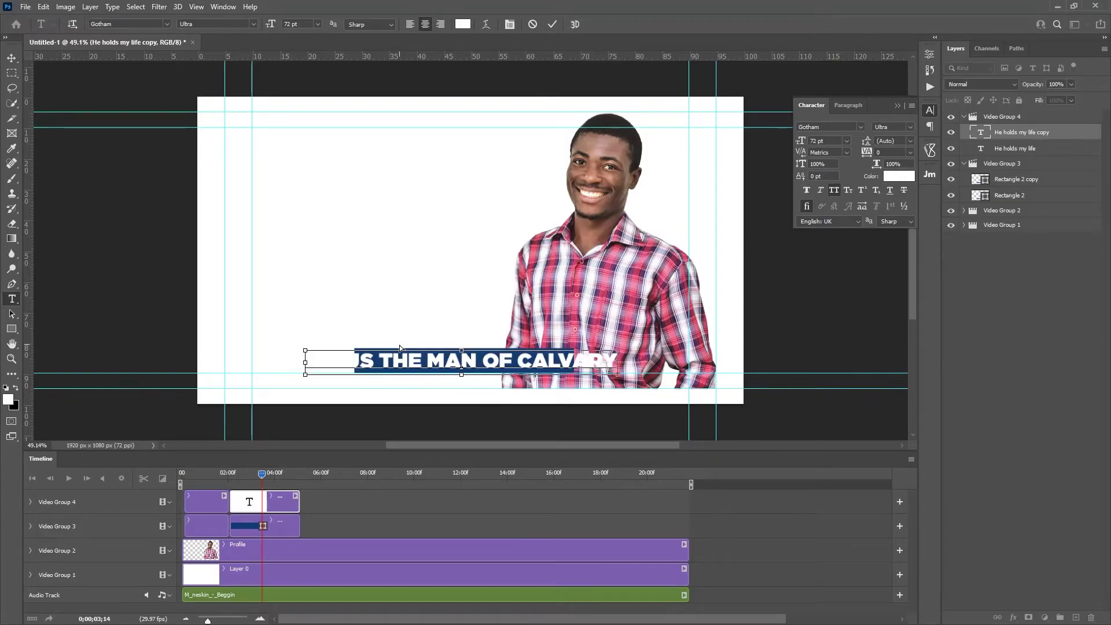
{"action": "left_click", "coordinate": [553, 24]}
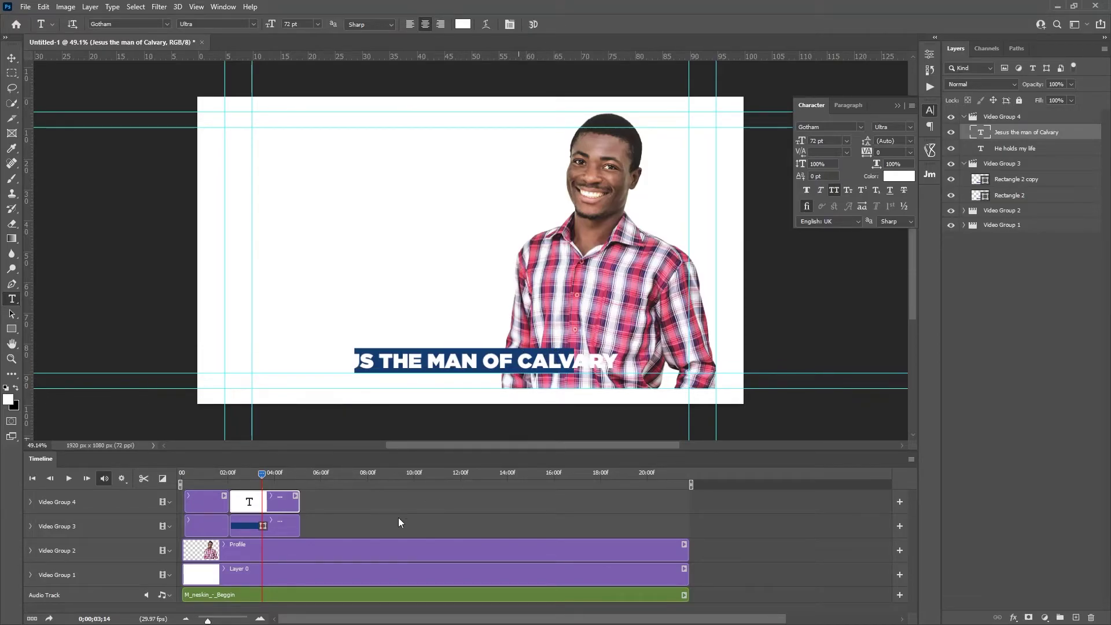
Widen the Rectangle 2 copy blue bar on both sides to fit the line.
{"action": "left_click", "coordinate": [279, 530]}
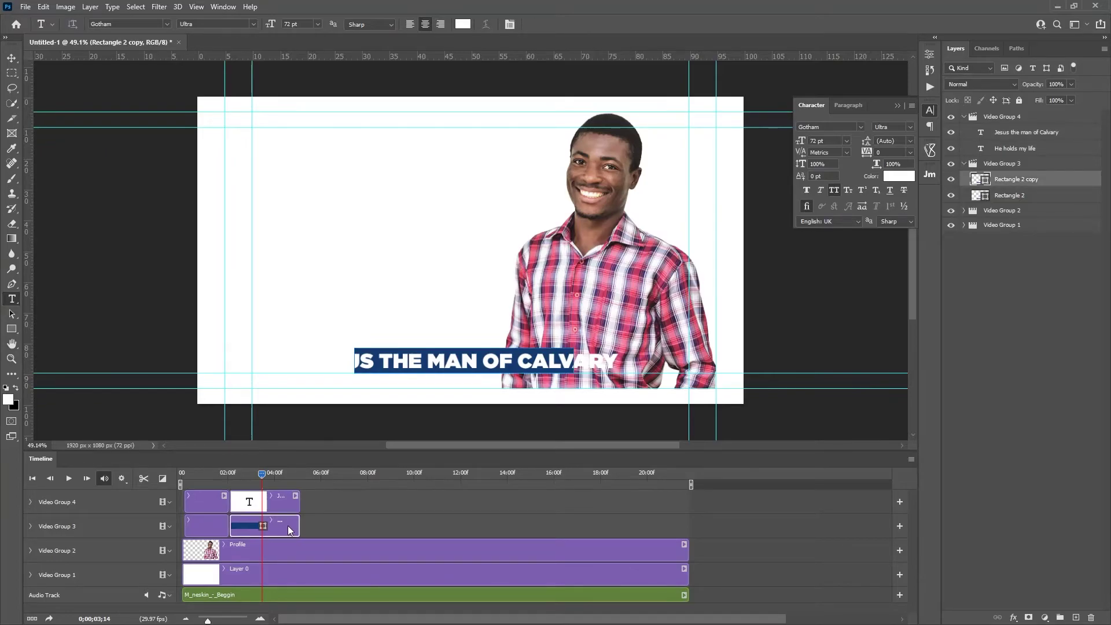
{"action": "key", "text": "v"}
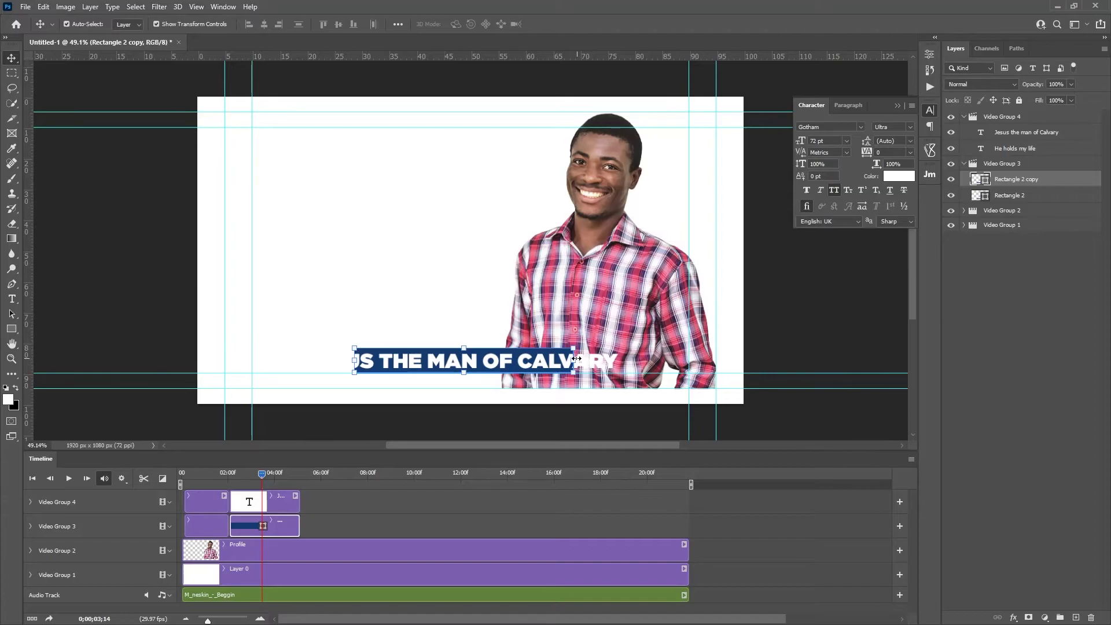
{"action": "left_click_drag", "start_coordinate": [572, 359], "coordinate": [628, 359]}
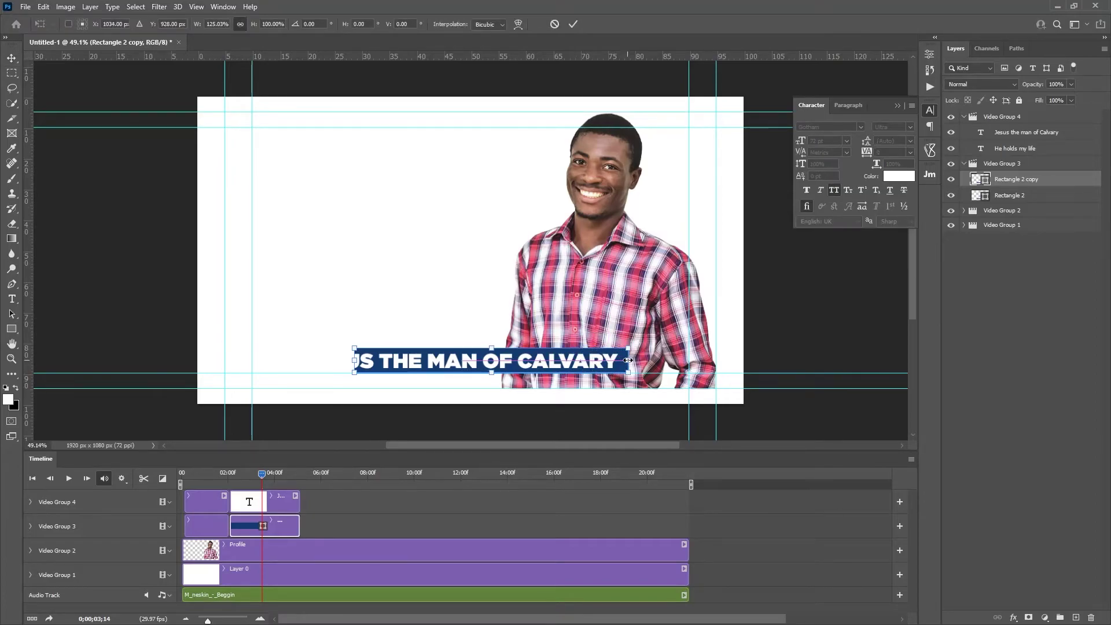
{"action": "left_click_drag", "start_coordinate": [358, 360], "coordinate": [301, 362]}
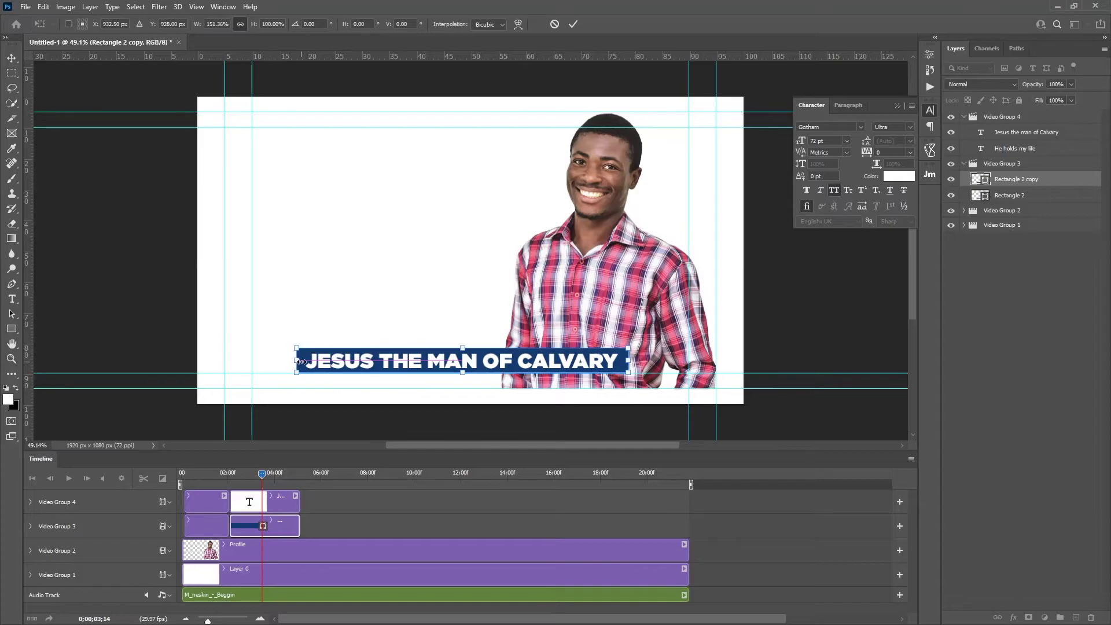
{"action": "left_click", "coordinate": [574, 24]}
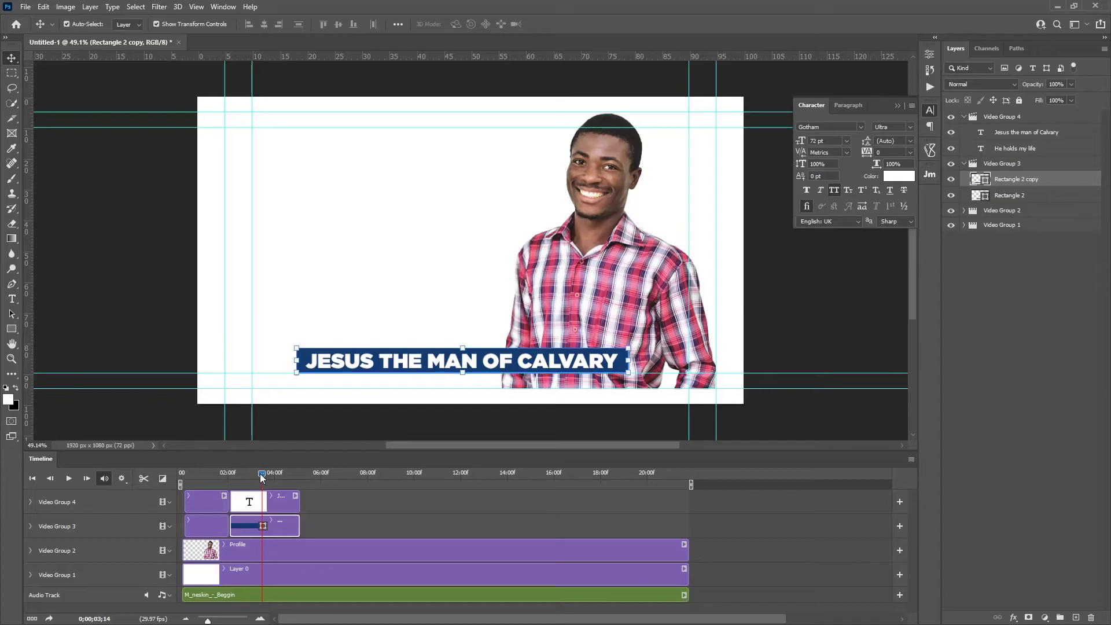
Extend the title and Rectangle 2 copy clips to the timeline end, and move the playhead to the next lyric.
{"action": "left_click_drag", "start_coordinate": [298, 500], "coordinate": [688, 499]}
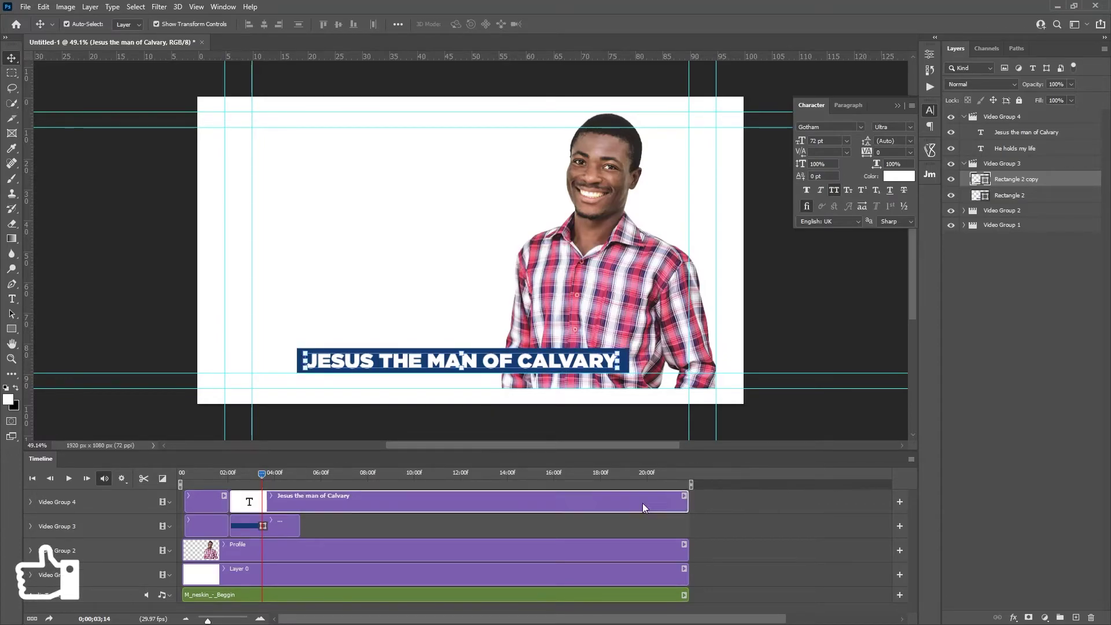
{"action": "left_click_drag", "start_coordinate": [301, 525], "coordinate": [687, 526]}
{"action": "left_click_drag", "start_coordinate": [262, 474], "coordinate": [321, 478]}
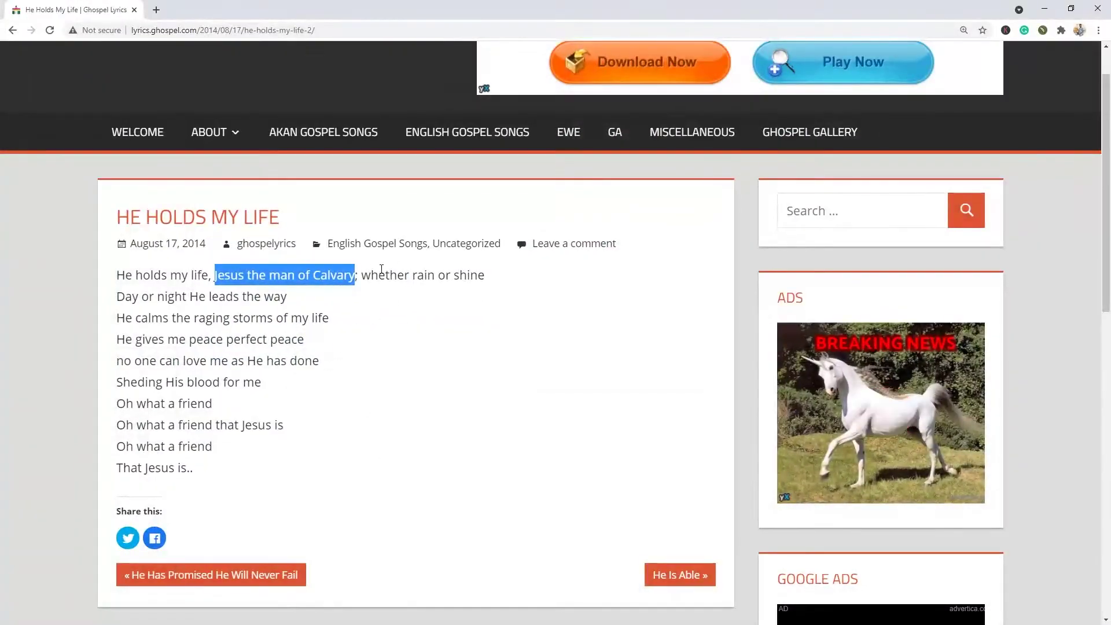
Copy the lyric 'whether rain or shine' from the browser and return to Photoshop.
{"action": "left_click_drag", "start_coordinate": [362, 275], "coordinate": [488, 277]}
{"action": "right_click", "coordinate": [488, 278]}
{"action": "left_click", "coordinate": [508, 292]}
{"action": "left_click", "coordinate": [1044, 9]}
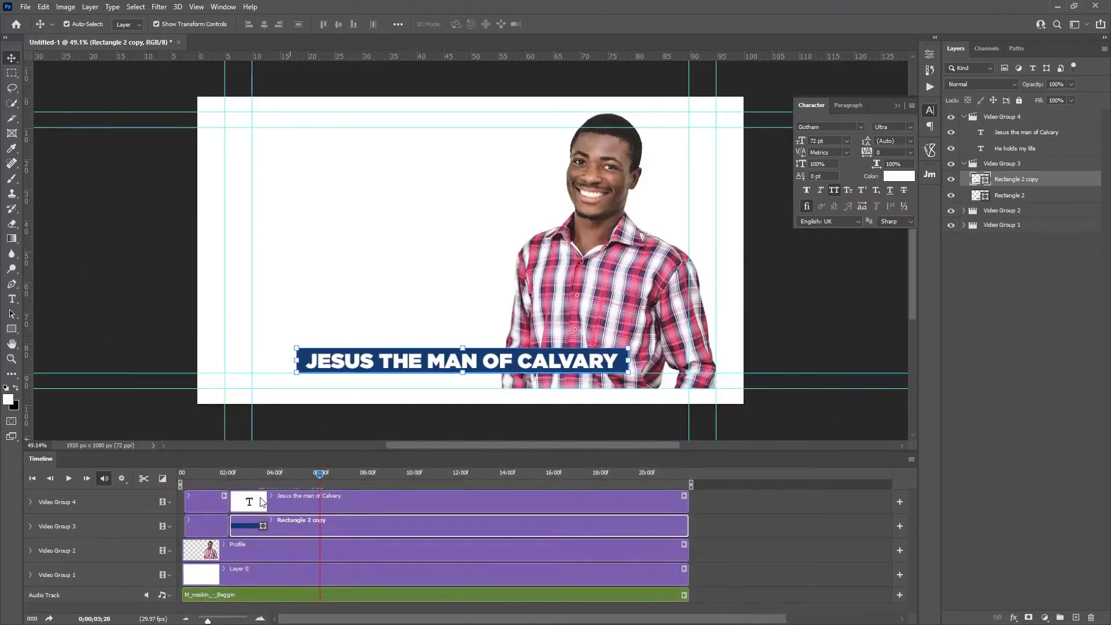
Split the blue bar and Jesus text clips at the playhead, then set the playhead to 07;07.
{"action": "left_click", "coordinate": [144, 478]}
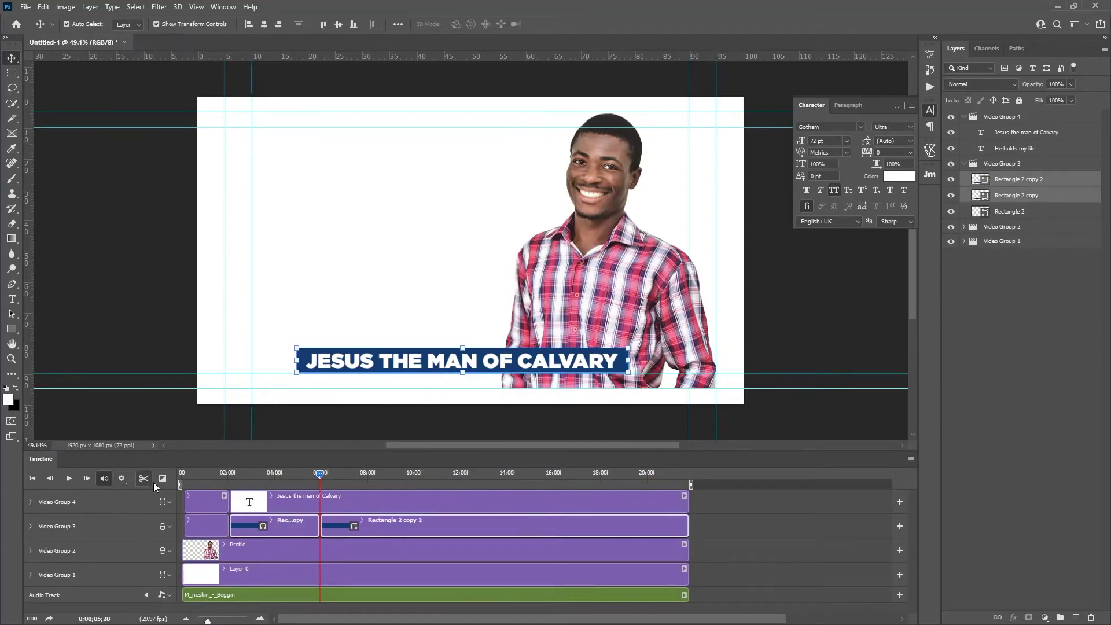
{"action": "left_click", "coordinate": [352, 504]}
{"action": "left_click", "coordinate": [144, 479]}
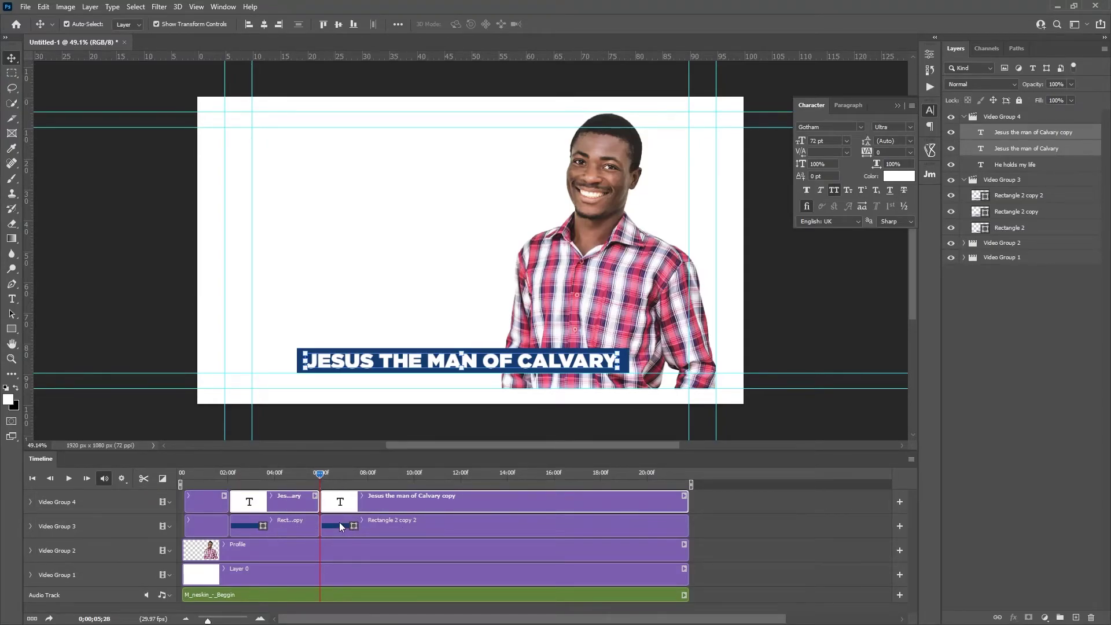
{"action": "left_click", "coordinate": [321, 473]}
{"action": "left_click_drag", "start_coordinate": [350, 472], "coordinate": [353, 473]}
Paste WHETHER RAIN OR SHINE over the new title copy's text.
{"action": "key", "text": "t"}
{"action": "left_click", "coordinate": [435, 362]}
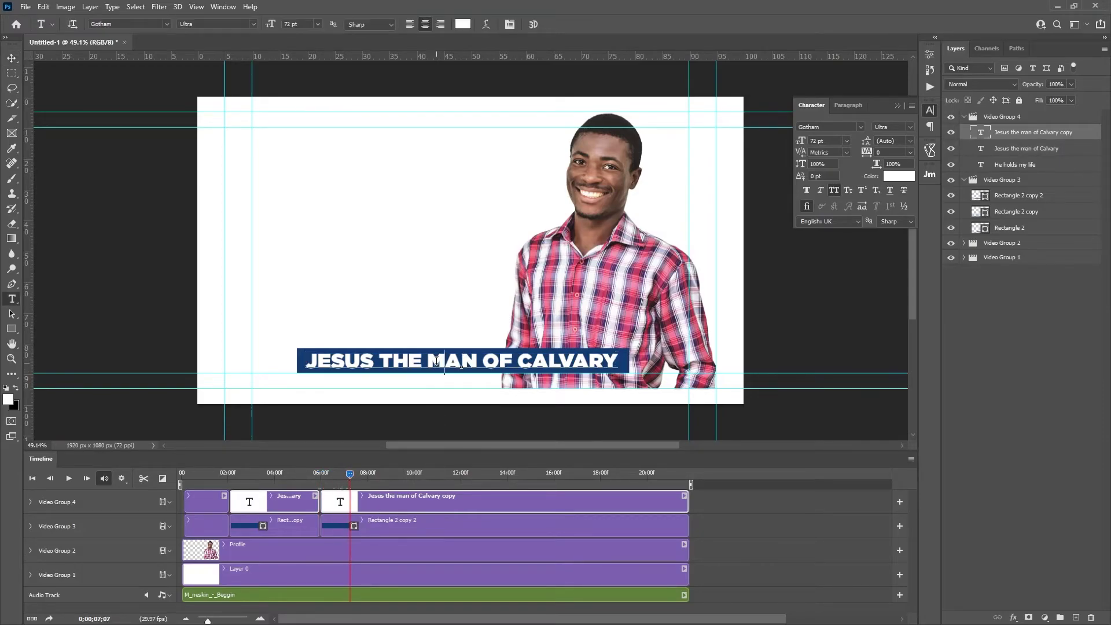
{"action": "key", "text": "ctrl+a"}
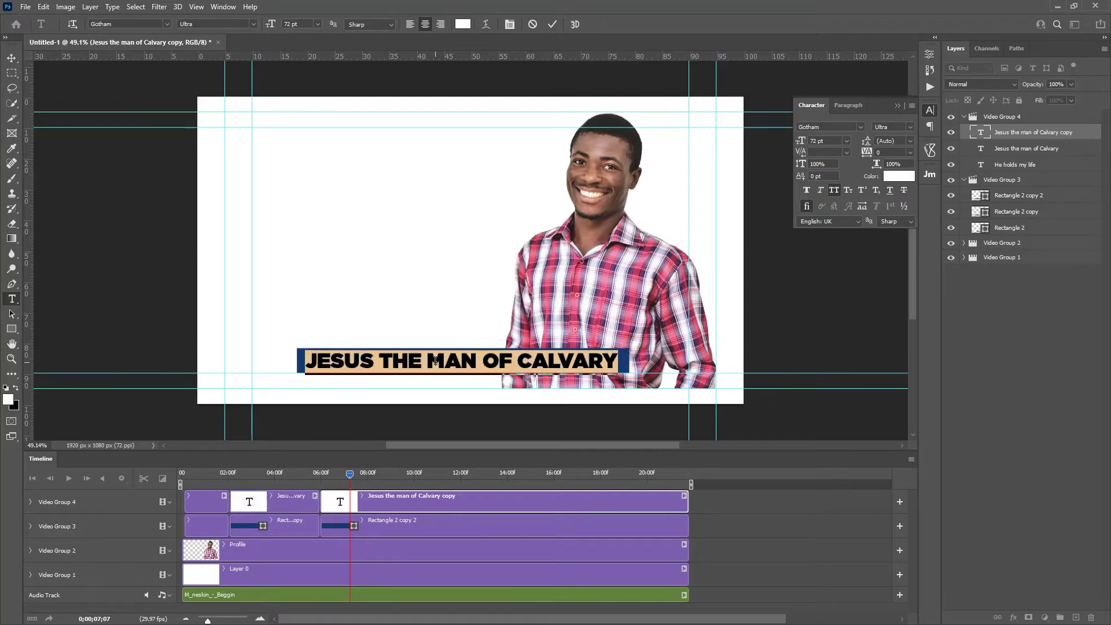
{"action": "key", "text": "ctrl+v"}
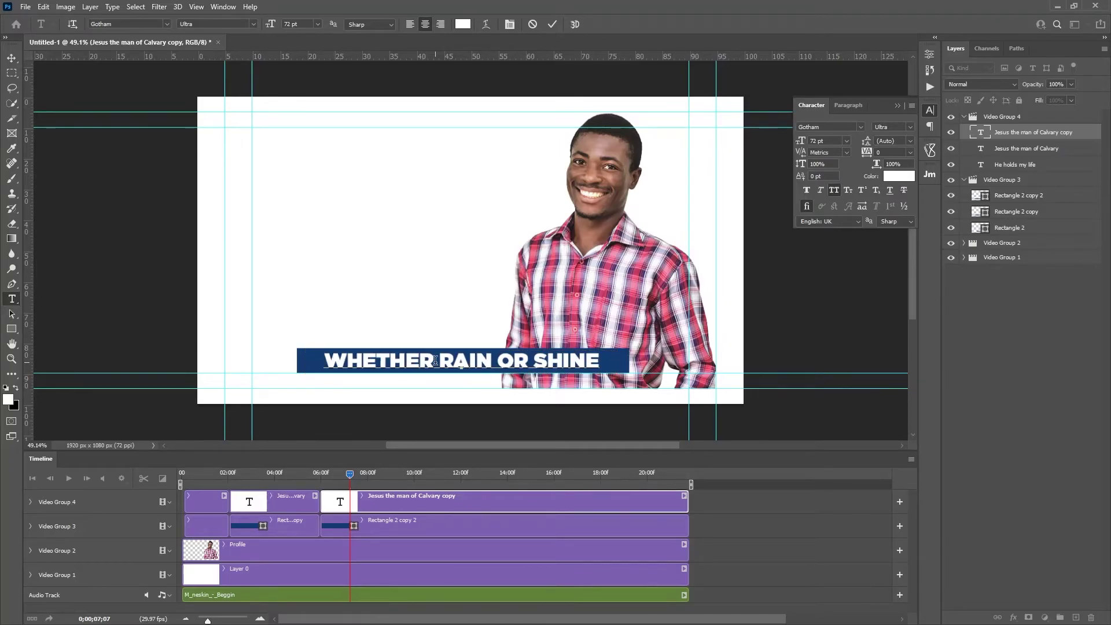
{"action": "left_click", "coordinate": [552, 24]}
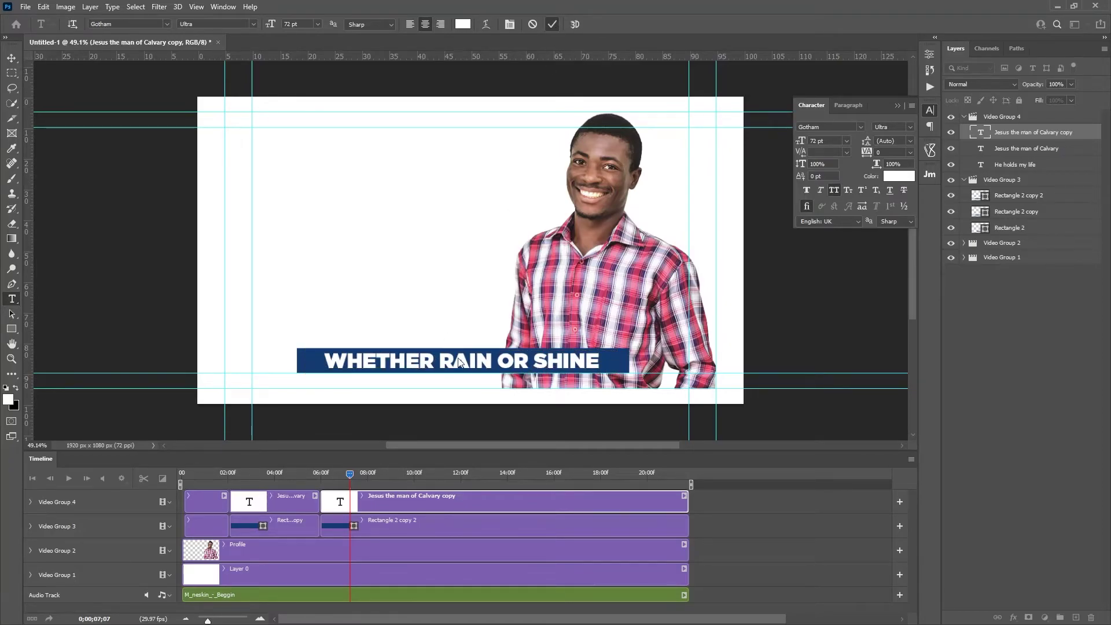
Narrow the Rectangle 2 copy 2 bar from both sides to fit the line.
{"action": "left_click", "coordinate": [412, 519]}
{"action": "key", "text": "v"}
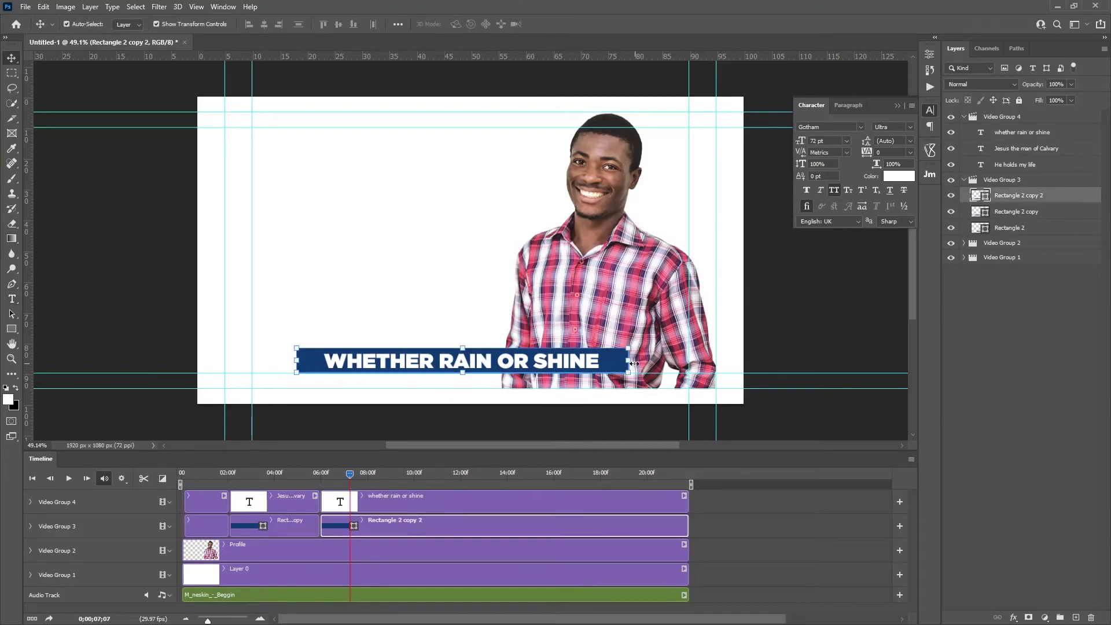
{"action": "left_click_drag", "start_coordinate": [631, 359], "coordinate": [607, 359]}
{"action": "left_click_drag", "start_coordinate": [300, 359], "coordinate": [317, 359]}
{"action": "left_click", "coordinate": [573, 24]}
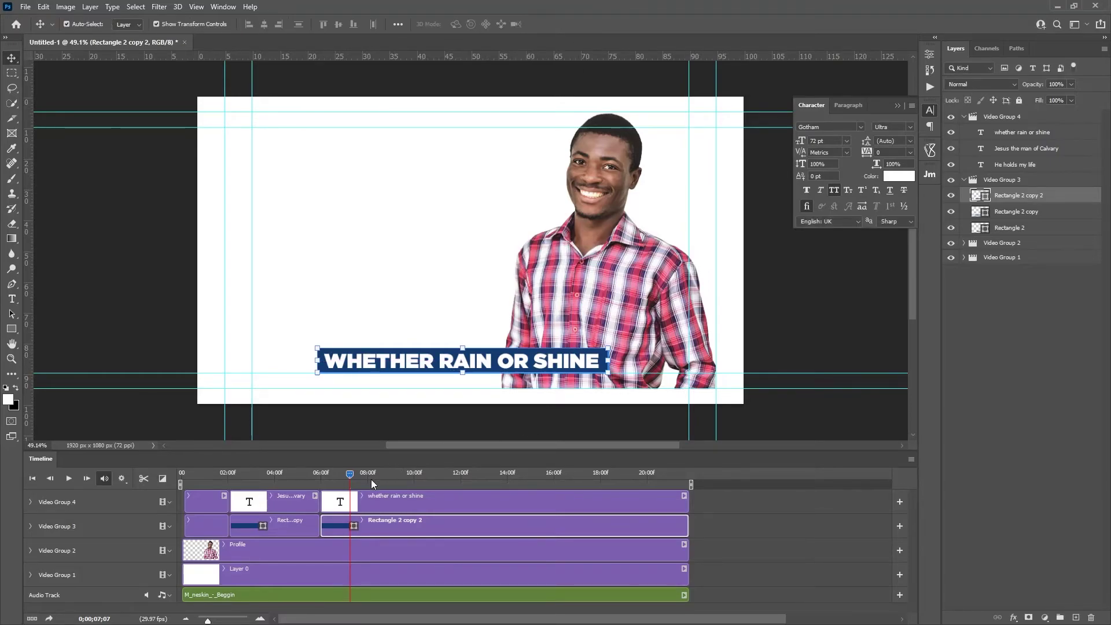
Split the bar and text clips again at 08;11 and copy 'Day or night He leads the way'.
{"action": "left_click_drag", "start_coordinate": [354, 485], "coordinate": [377, 479]}
{"action": "left_click", "coordinate": [144, 478]}
{"action": "left_click", "coordinate": [384, 501]}
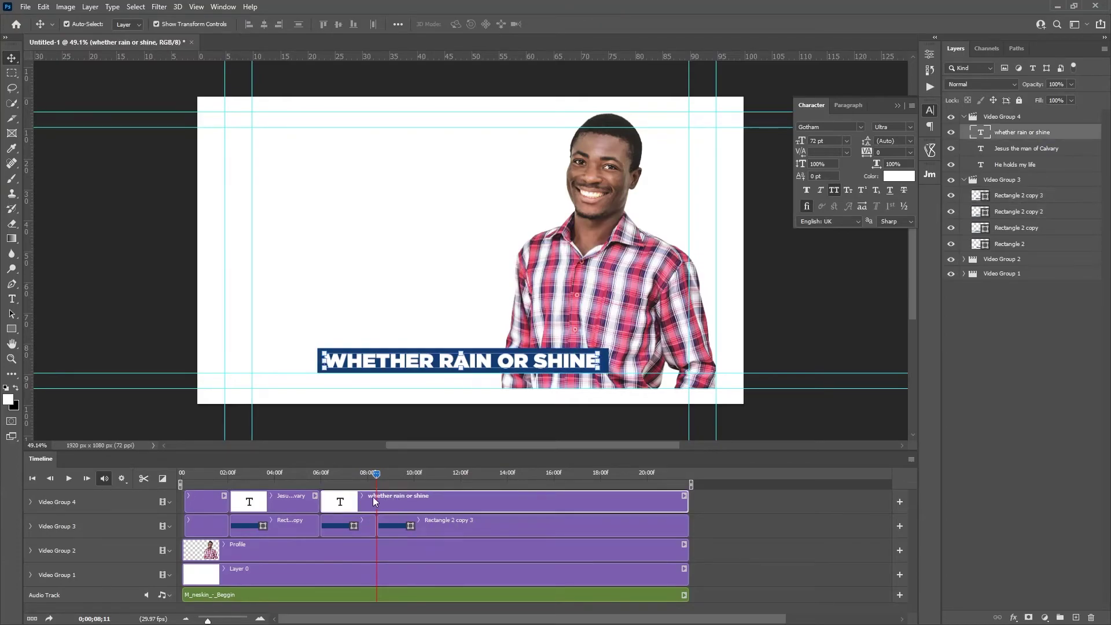
{"action": "left_click", "coordinate": [141, 478]}
{"action": "key", "text": "alt+Tab"}
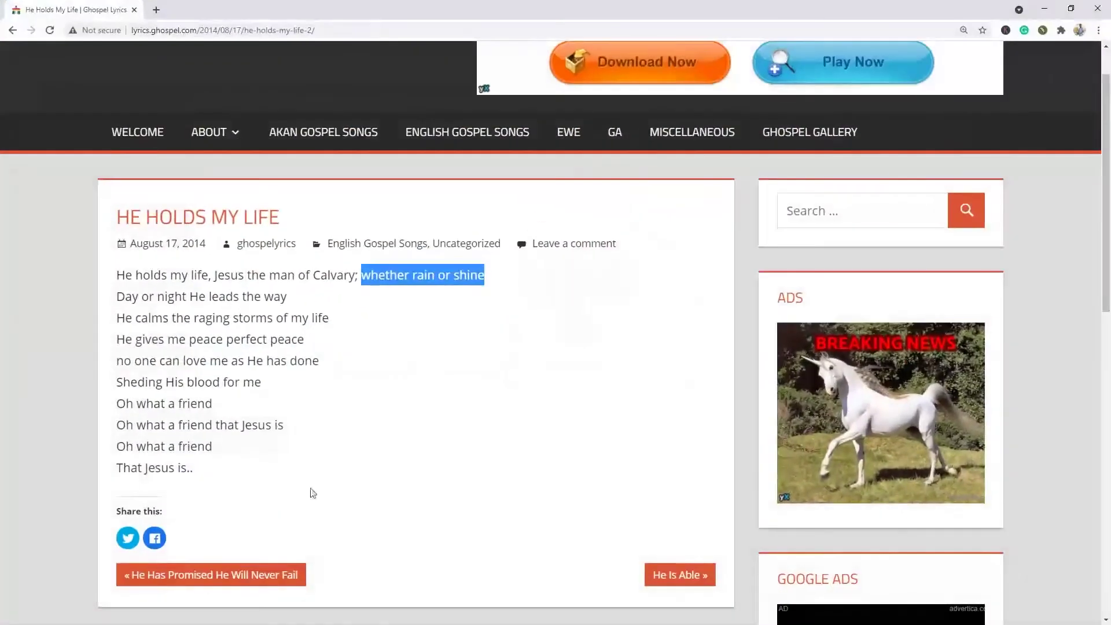
{"action": "left_click_drag", "start_coordinate": [288, 297], "coordinate": [122, 298]}
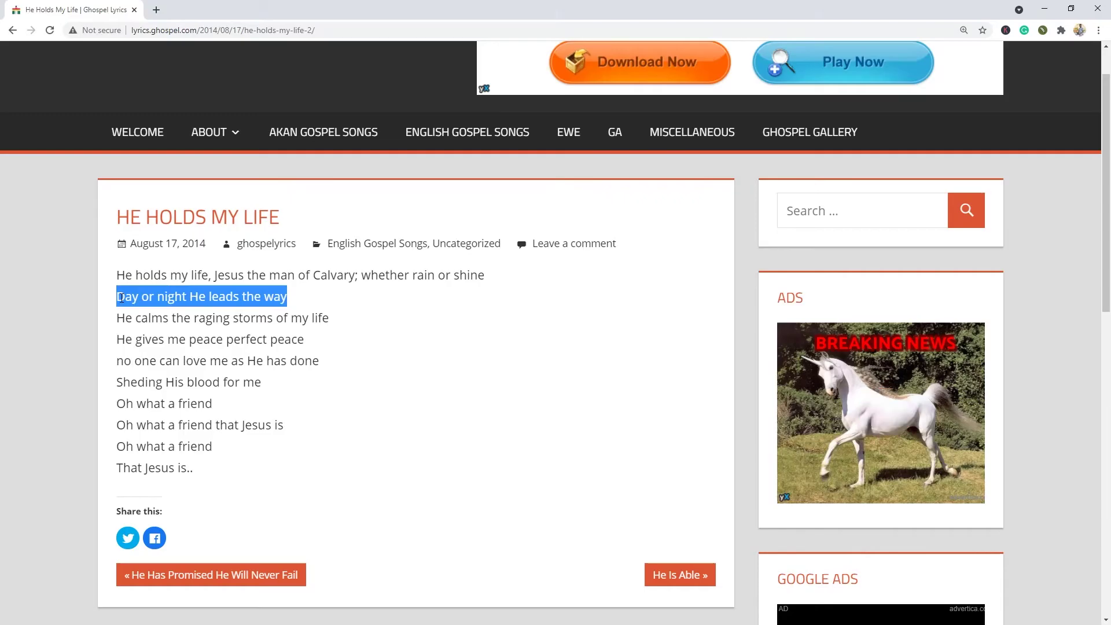
{"action": "key", "text": "alt+Tab"}
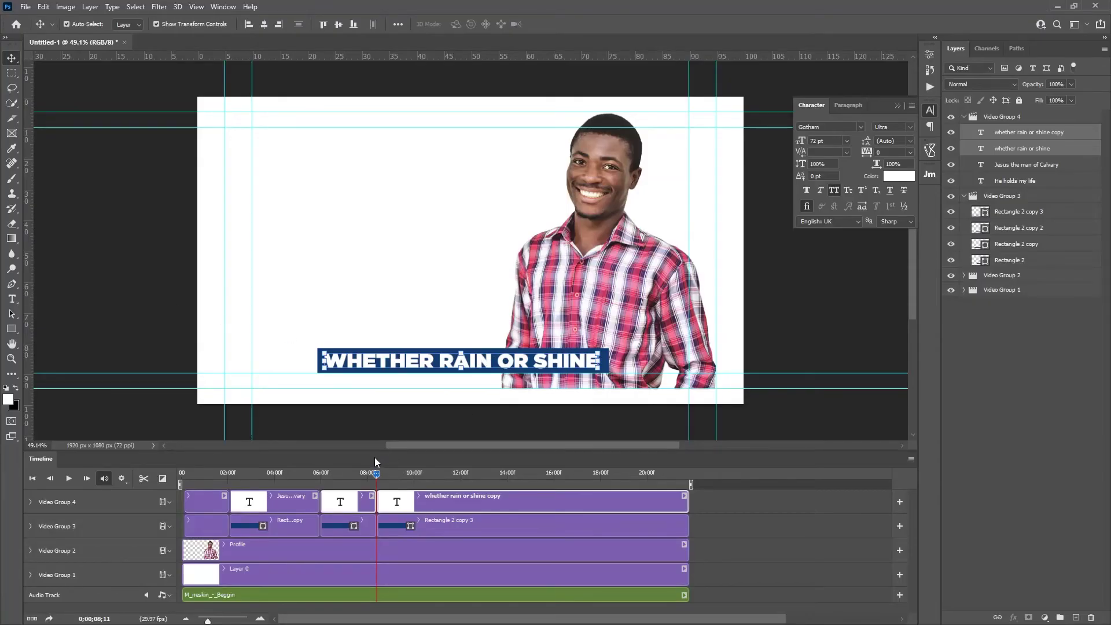
At 09;27, replace the newest title's text with the pasted DAY OR NIGHT HE LEADS THE WAY.
{"action": "left_click_drag", "start_coordinate": [379, 472], "coordinate": [411, 474]}
{"action": "left_click", "coordinate": [11, 298]}
{"action": "left_click", "coordinate": [418, 344]}
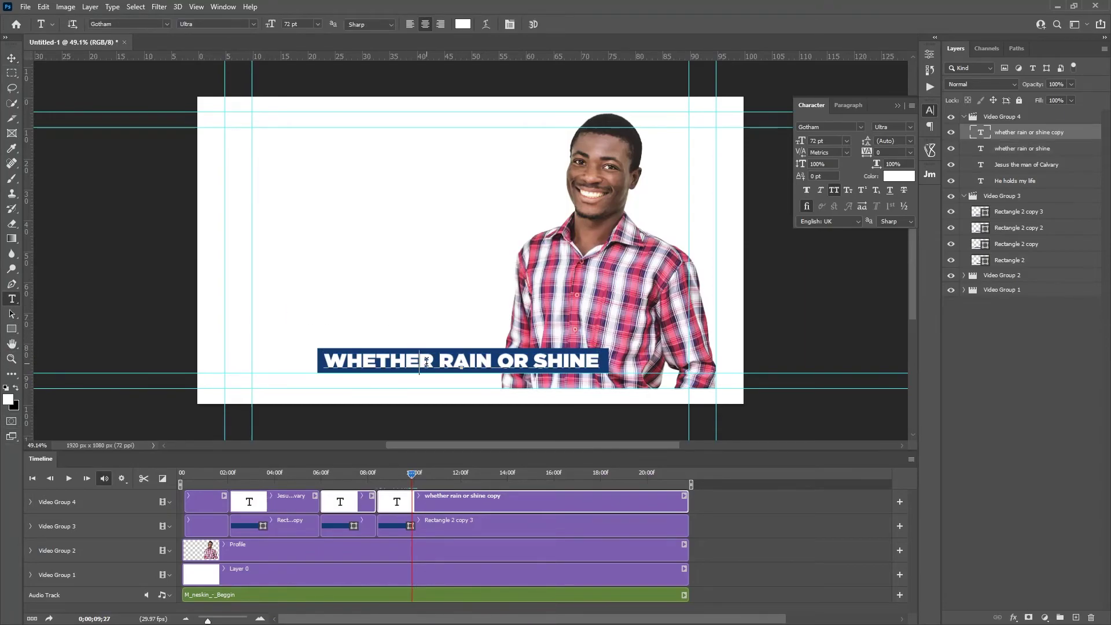
{"action": "key", "text": "ctrl+a"}
{"action": "key", "text": "ctrl+v"}
{"action": "left_click", "coordinate": [552, 24]}
Widen the Rectangle 2 copy 3 bar on both sides to fit, then rewind the playhead.
{"action": "left_click", "coordinate": [450, 528]}
{"action": "key", "text": "v"}
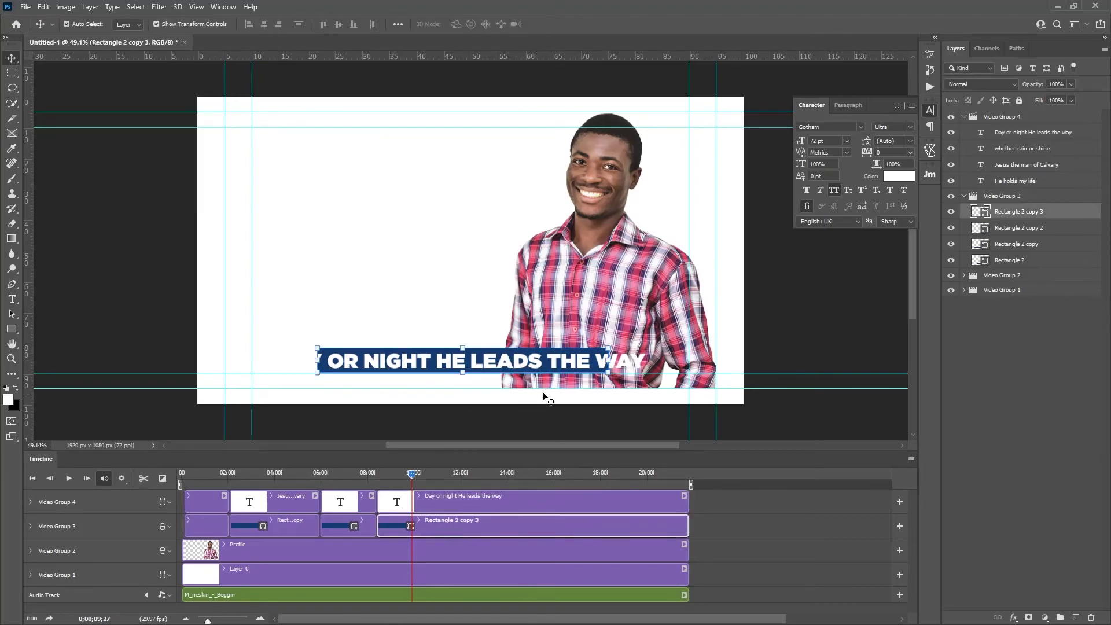
{"action": "left_click_drag", "start_coordinate": [608, 361], "coordinate": [655, 359]}
{"action": "left_click_drag", "start_coordinate": [317, 360], "coordinate": [270, 359]}
{"action": "left_click", "coordinate": [573, 24]}
{"action": "key", "text": "z"}
{"action": "left_click_drag", "start_coordinate": [399, 476], "coordinate": [181, 478]}
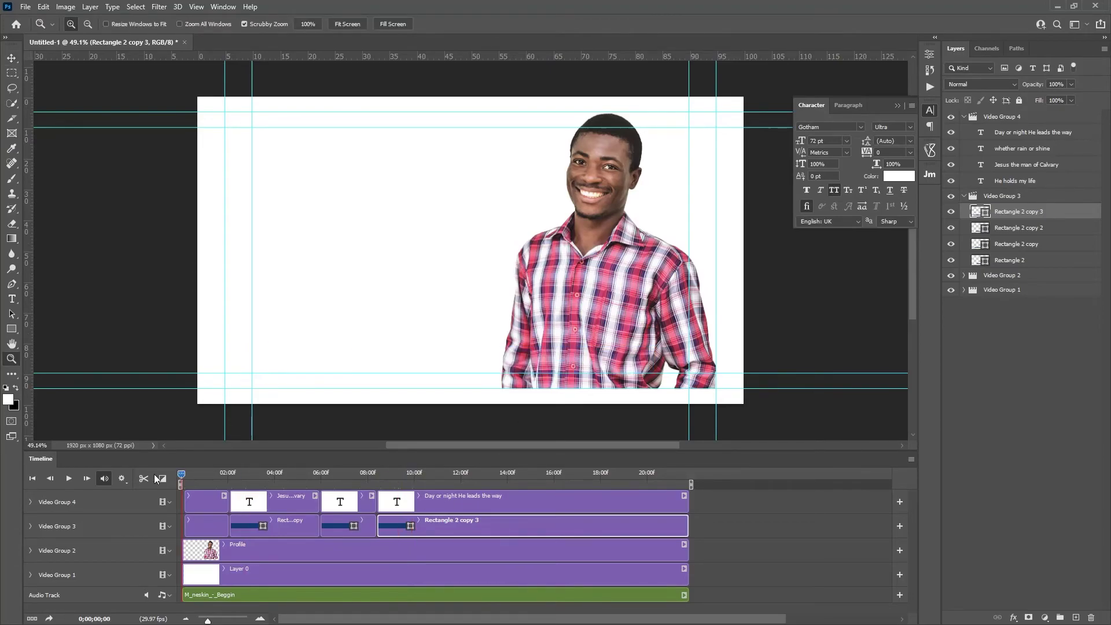
Play back the four-section lyric video, then bring up the Lyrics Sphere folder's menu on drive D:.
{"action": "key", "text": "space"}
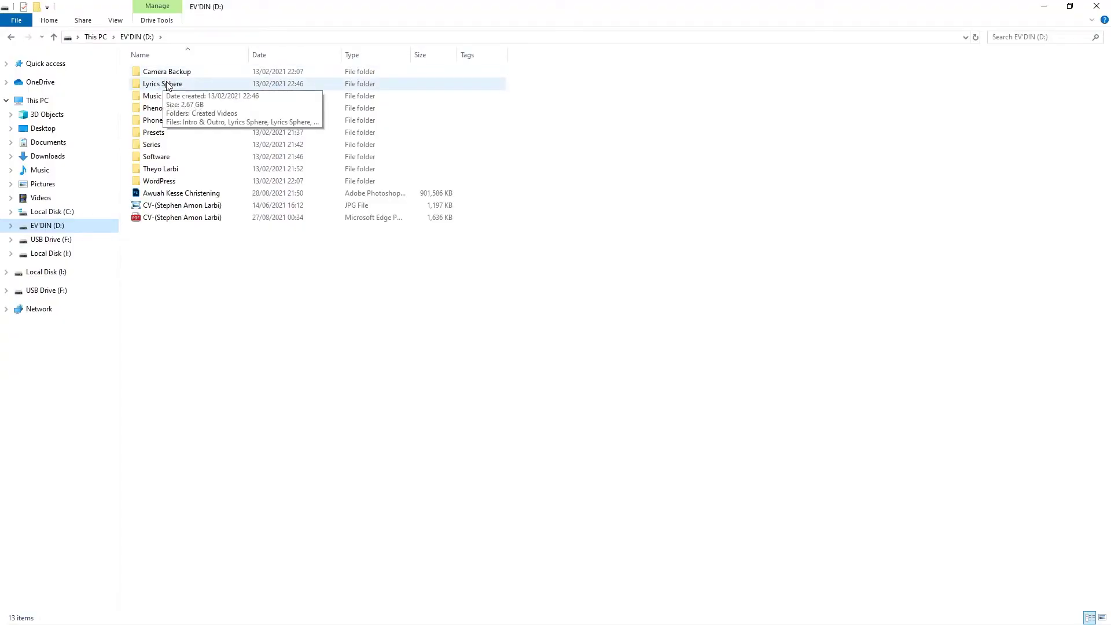
{"action": "right_click", "coordinate": [166, 85]}
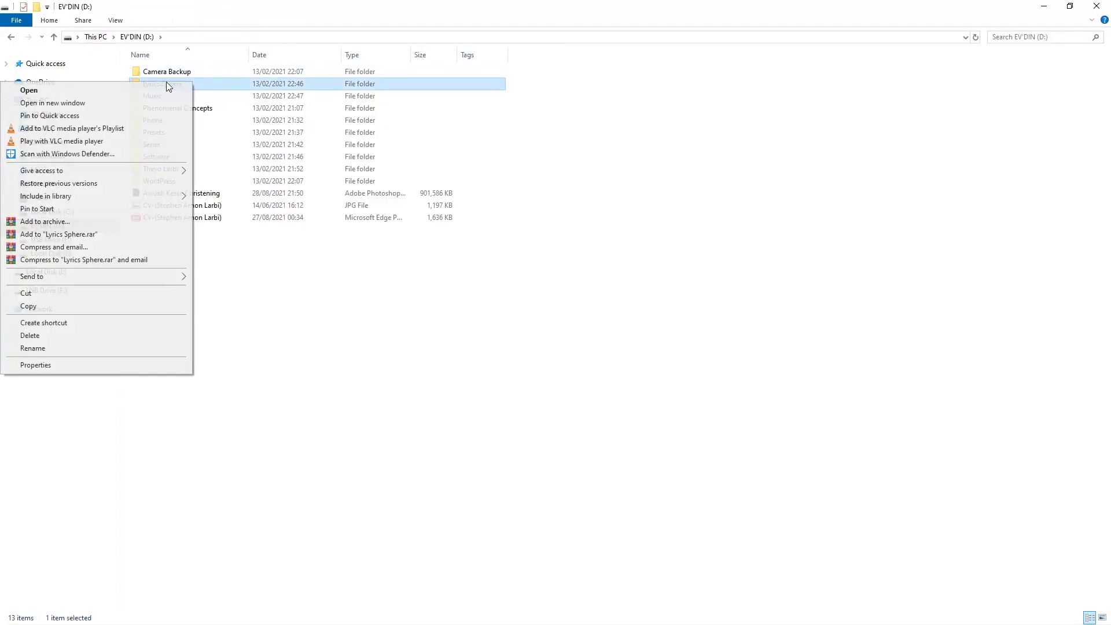